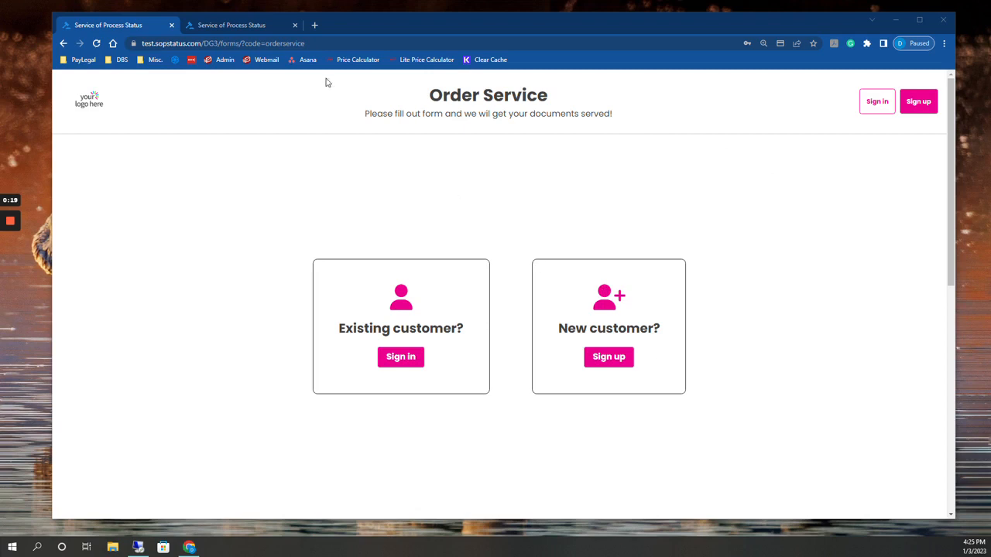
Examine the Order Service page's web address and title, and view the existing-customer login form before dismissing it
left_click_drag(309, 44, 135, 52)
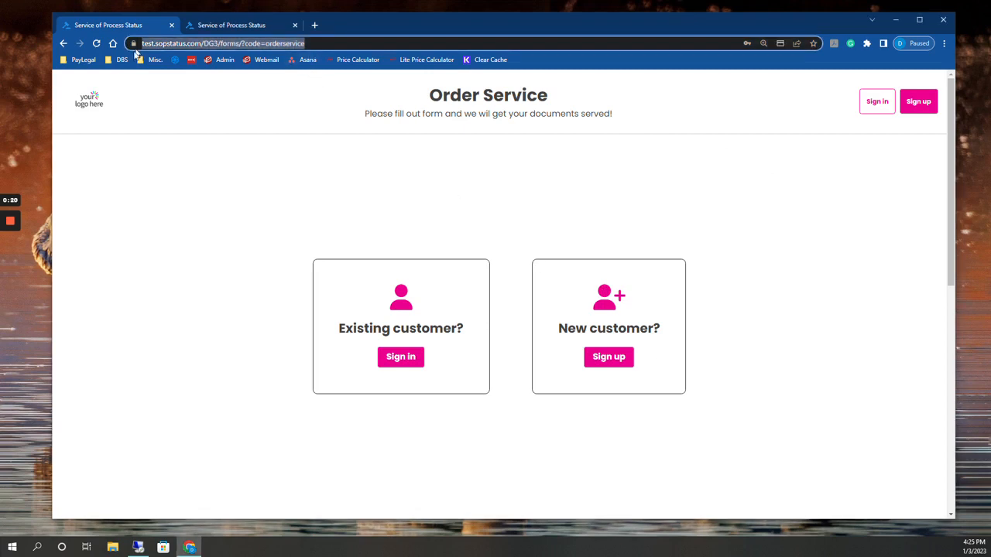
left_click(275, 246)
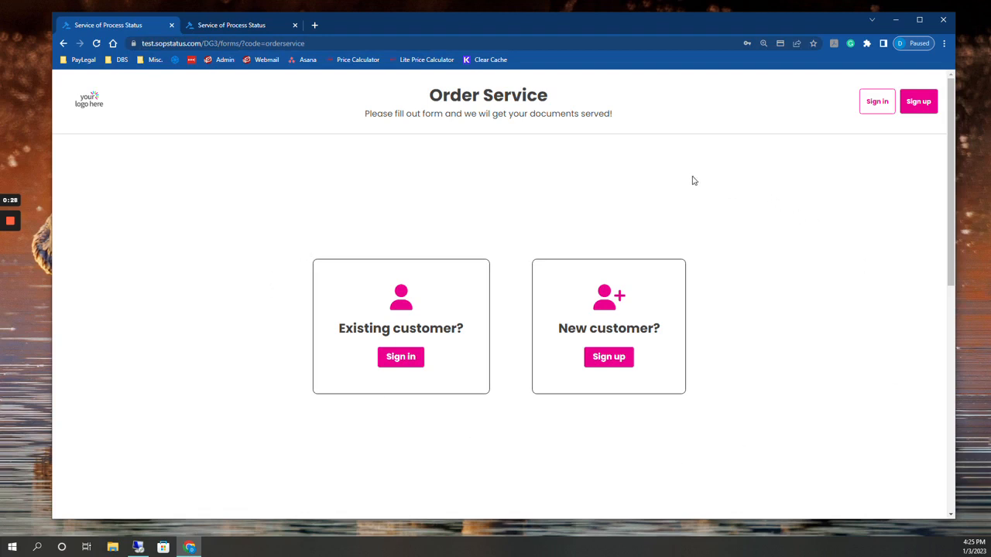
left_click_drag(432, 96, 582, 93)
left_click(553, 100)
left_click(417, 362)
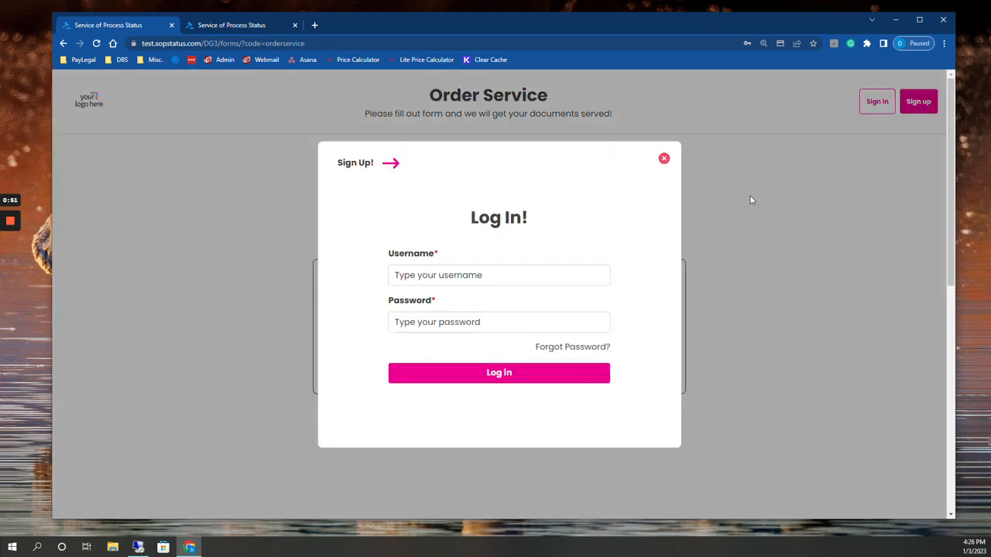
left_click(664, 159)
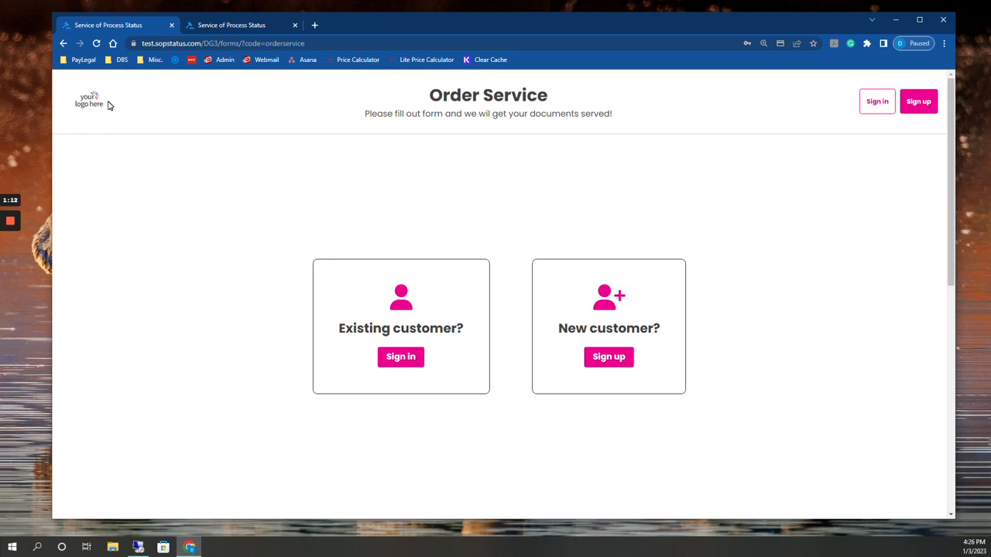
Log in to the customer portal in the other browser tab with the existing customer's username and account password
left_click(255, 24)
left_click(435, 269)
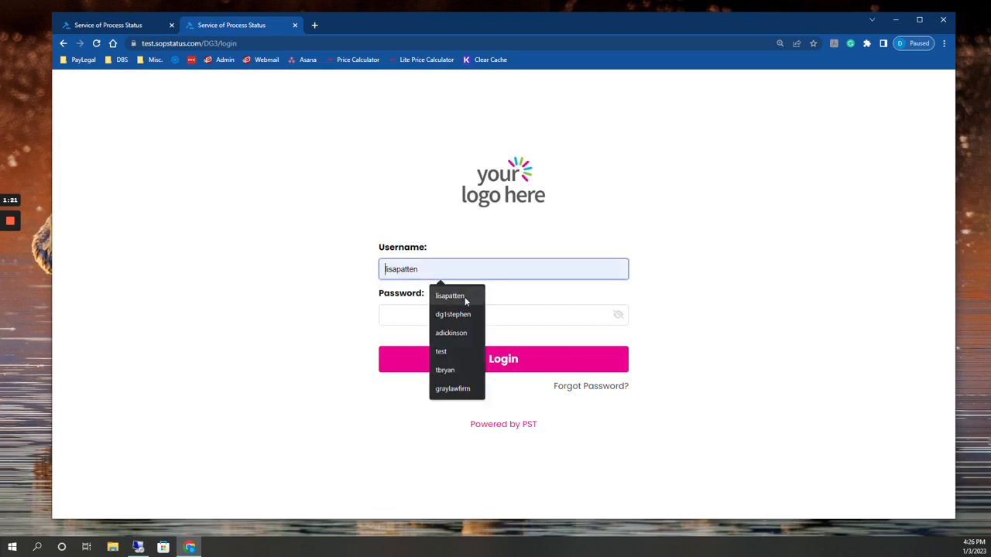
left_click(463, 296)
key("Tab")
type("****")
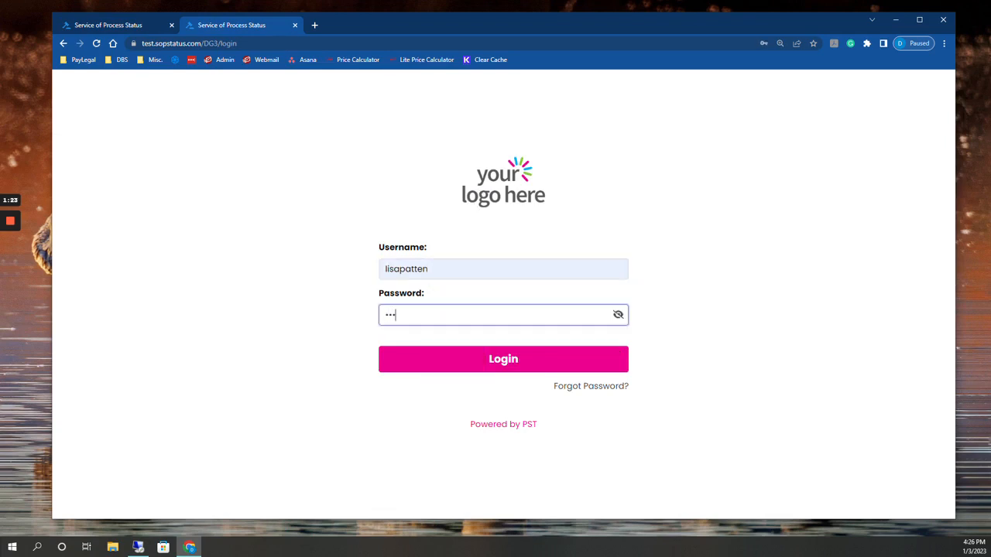
key("Return")
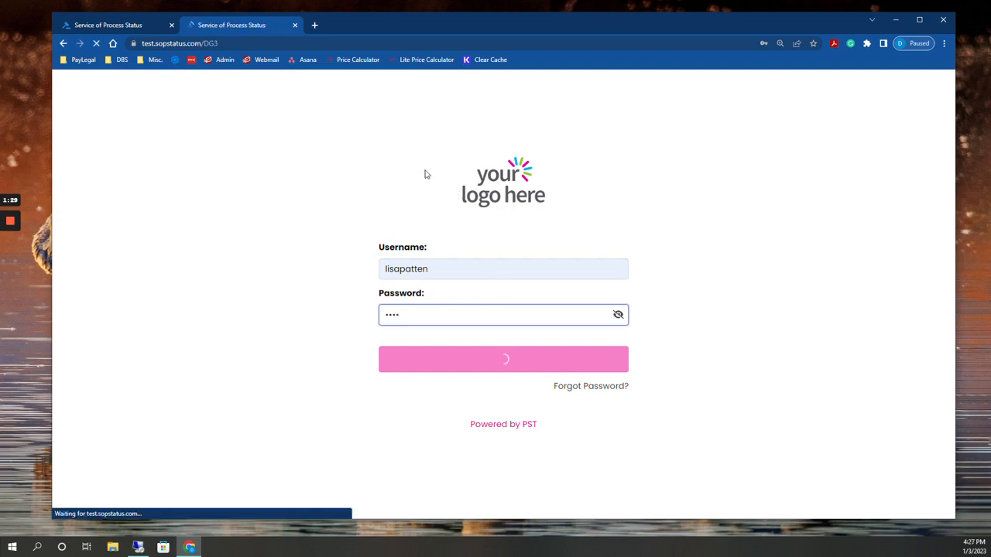
Open the Order Service form from the portal's Request Services section, review the Create New Case fields, and close the form
mouse_move(70, 159)
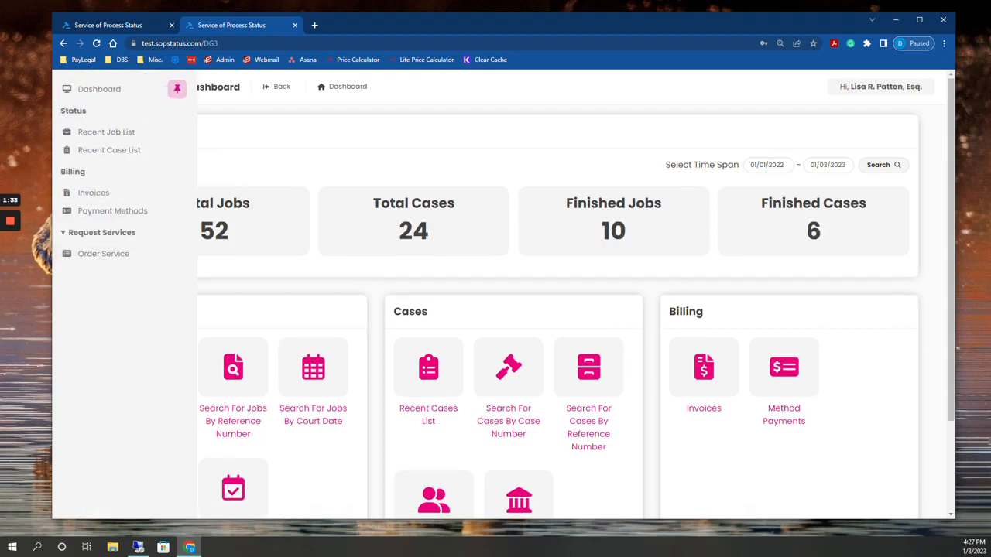
left_click(110, 261)
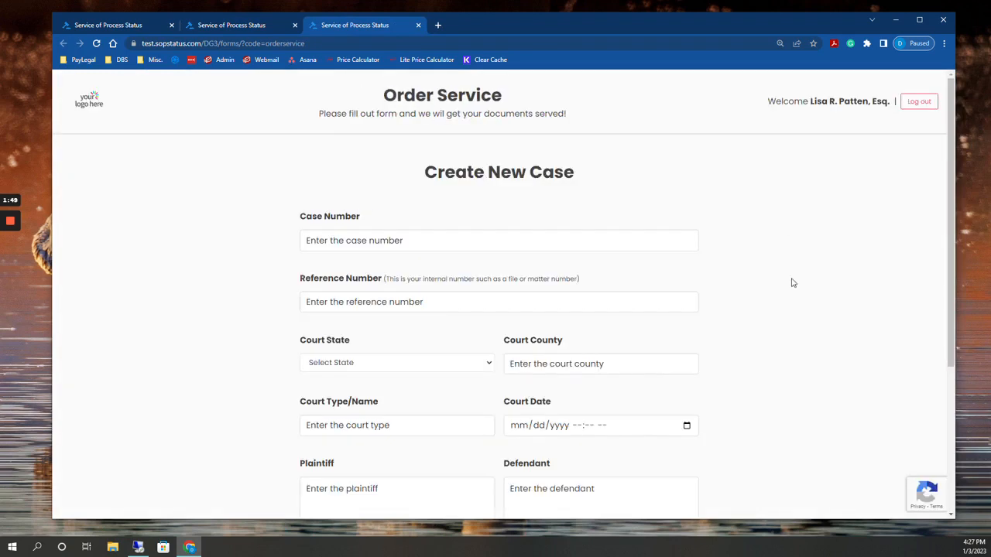
scroll(791, 287, "down", 2)
scroll(791, 286, "down", 1)
scroll(789, 283, "up", 3)
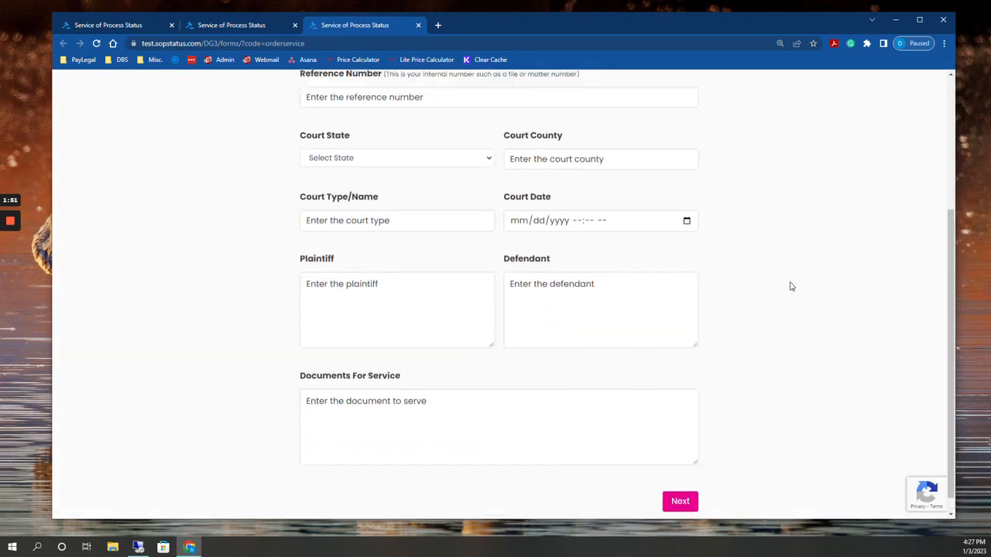
left_click(419, 25)
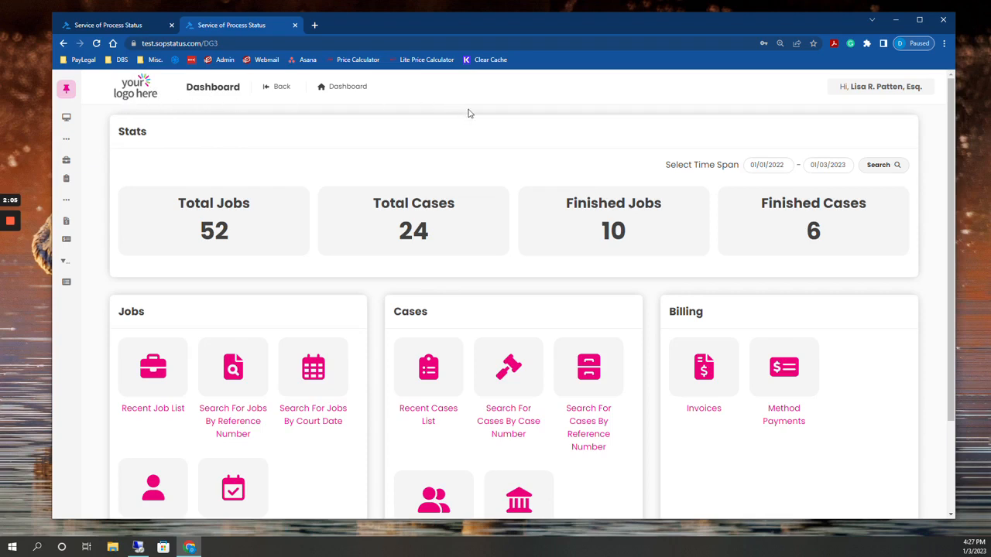
Log out of the customer portal and close its browser tab
left_click(887, 92)
left_click(791, 147)
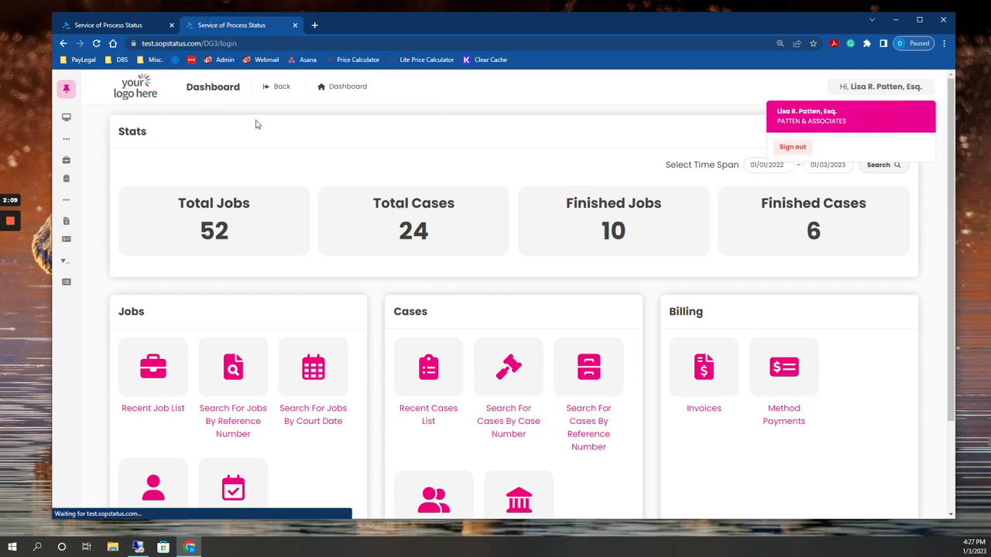
left_click(295, 26)
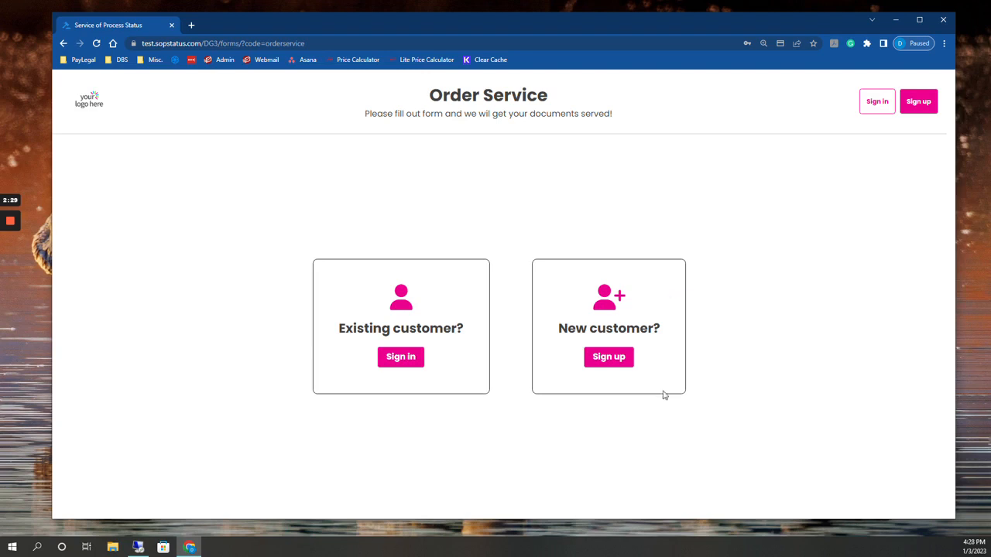
Reload the Order Service page and restart the new-customer sign-up at its contact details page
left_click(617, 358)
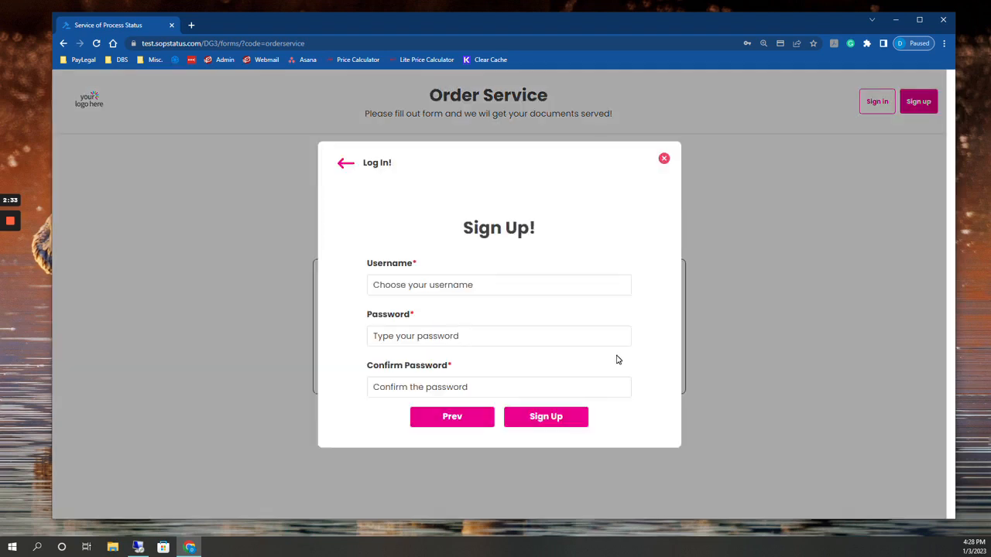
left_click(663, 158)
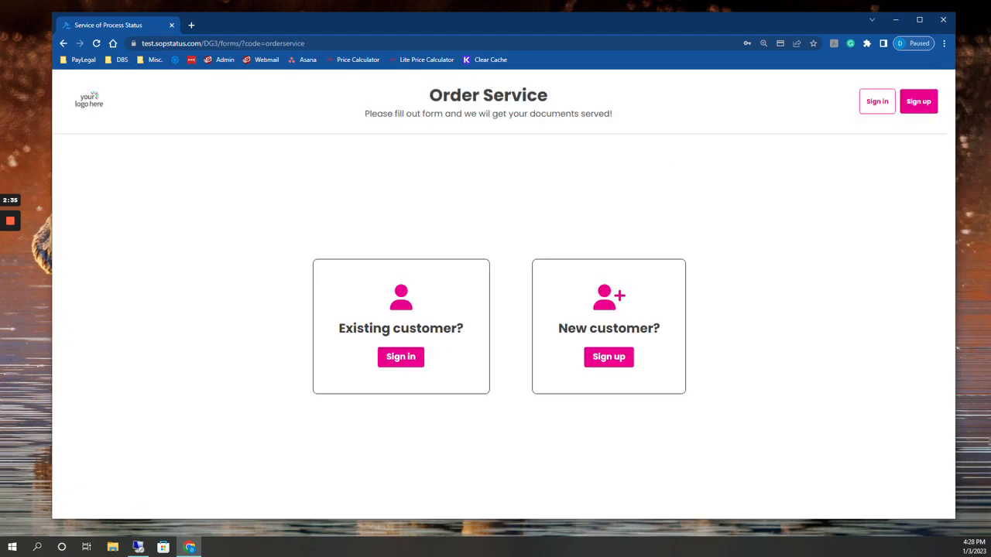
left_click(97, 43)
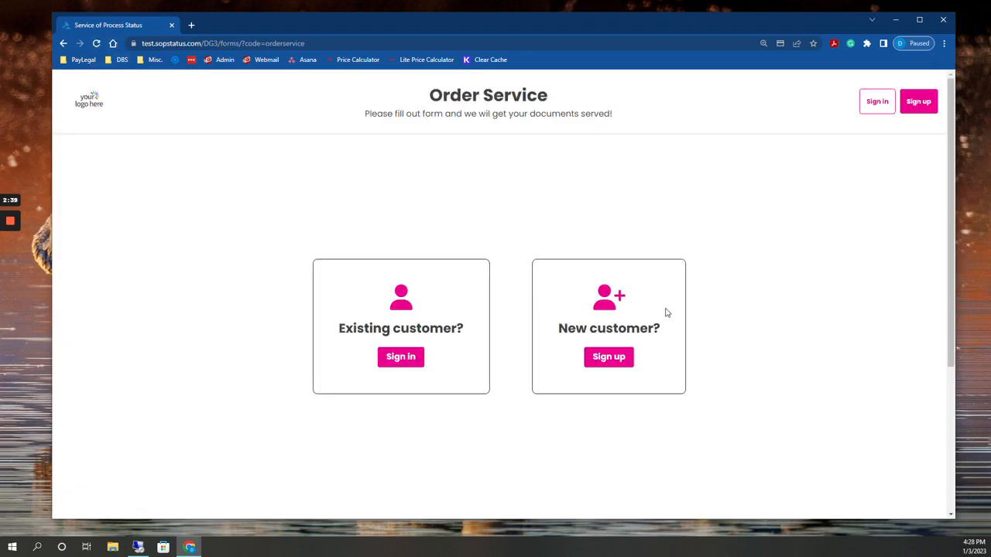
left_click(625, 364)
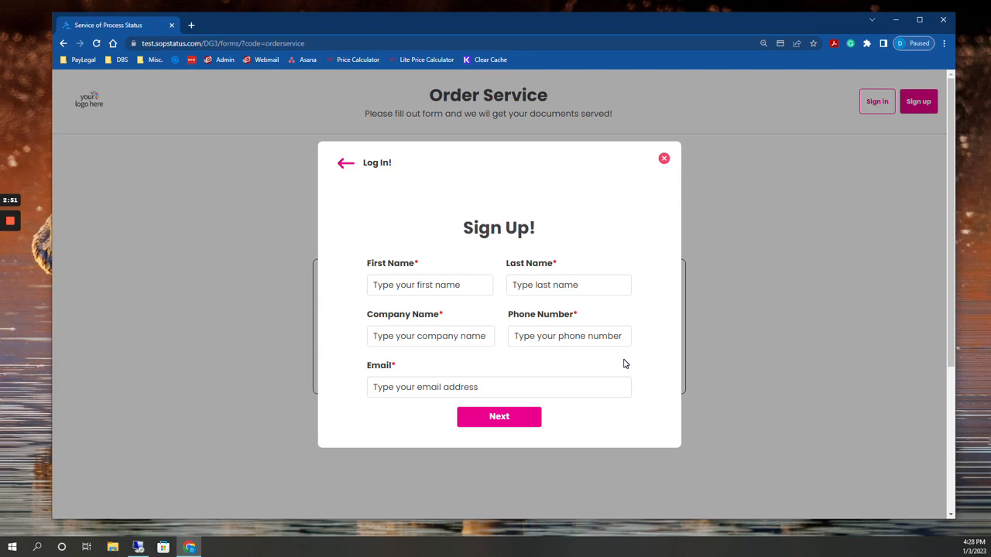
Enter the new customer's first name, last name and company name in the sign-up form
left_click(434, 285)
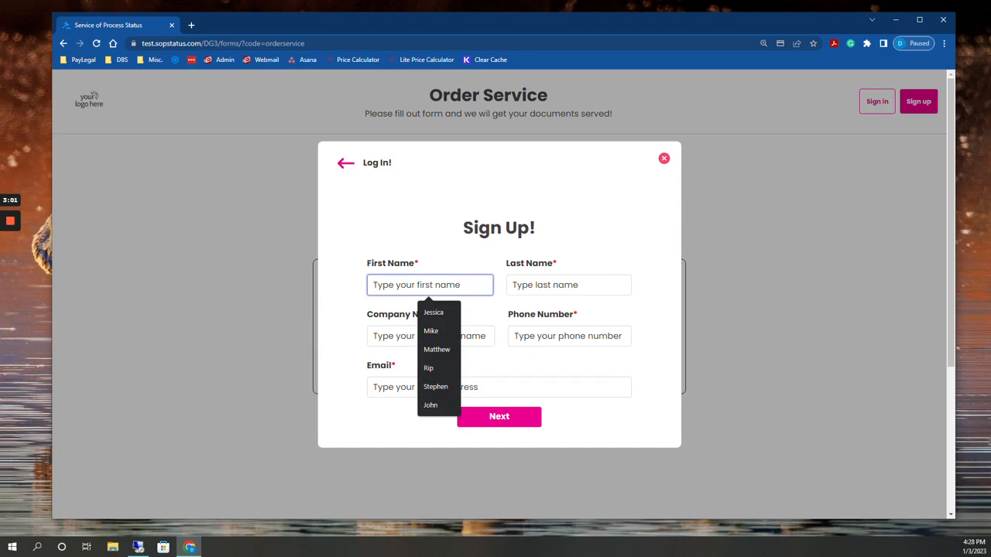
key("Tab")
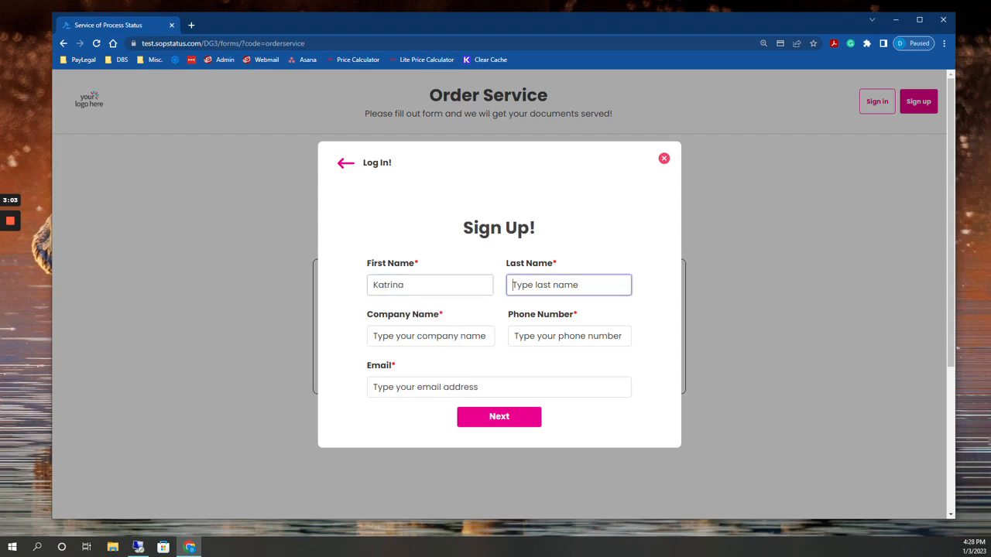
key("Tab")
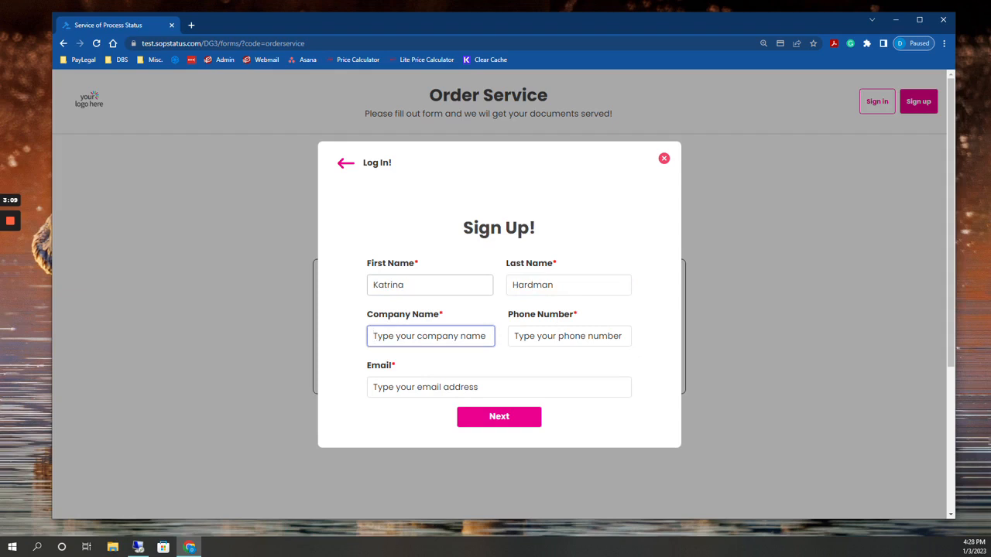
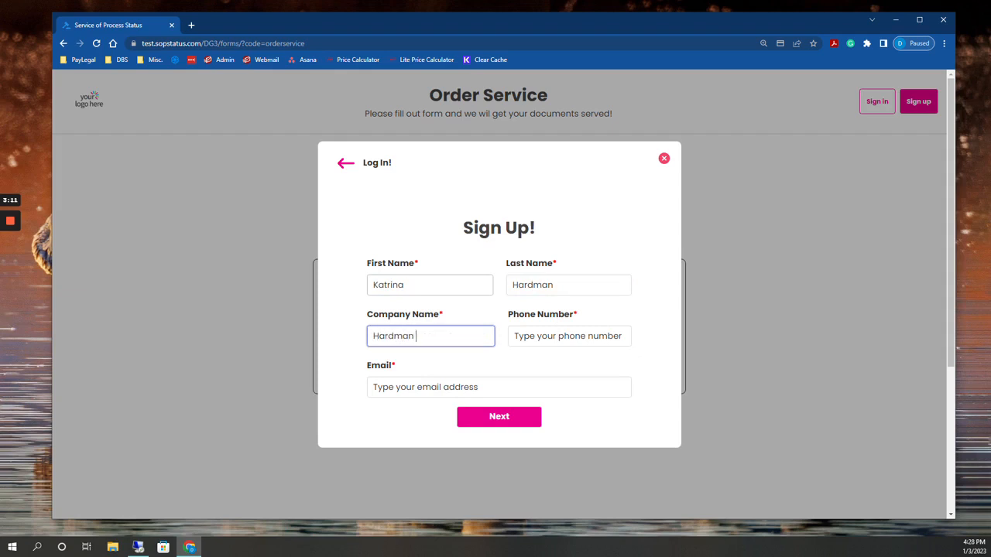
key("Tab")
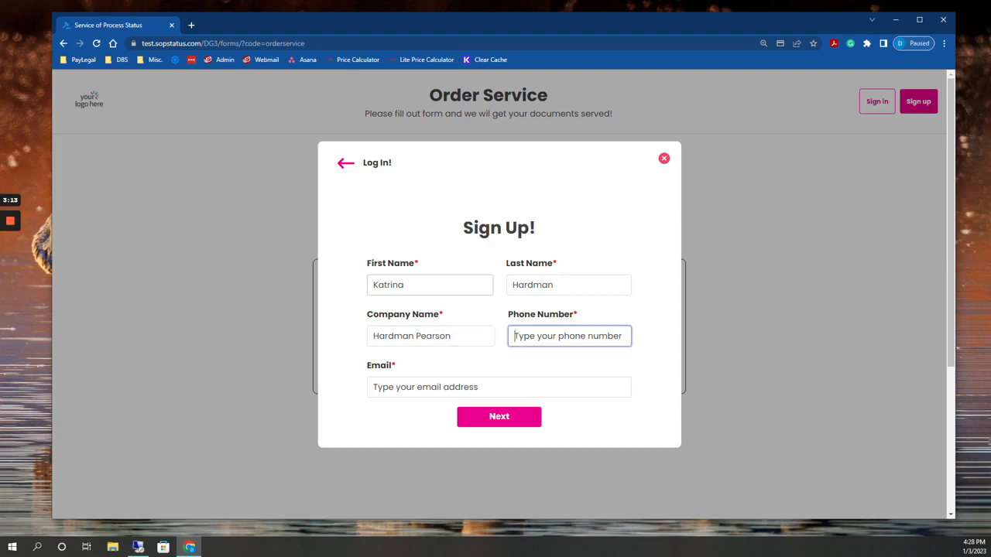
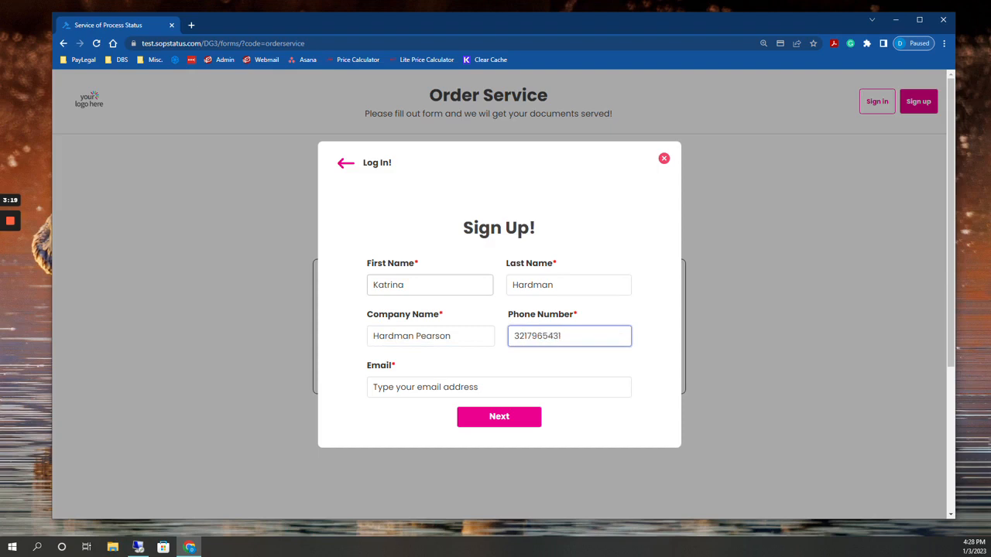
Fill in the customer's phone number and email address, and continue to the address page of the sign-up
key("Tab")
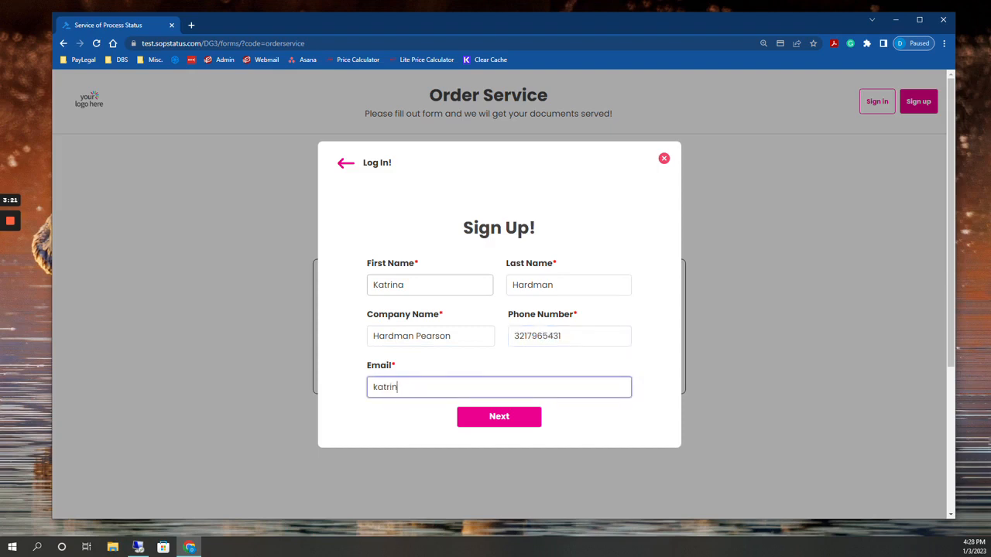
left_click(505, 418)
Enter the customer's street address and the floor on the second address line
left_click(467, 241)
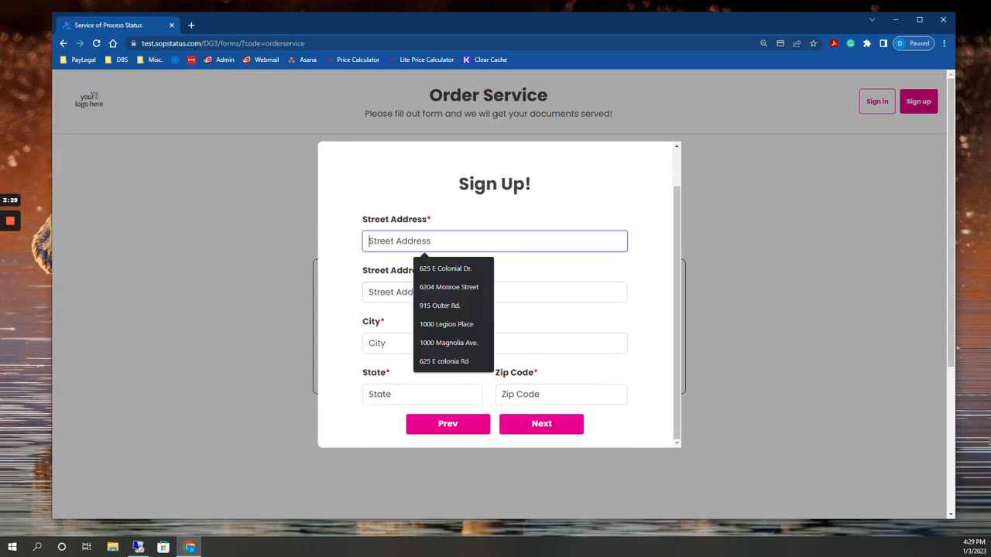
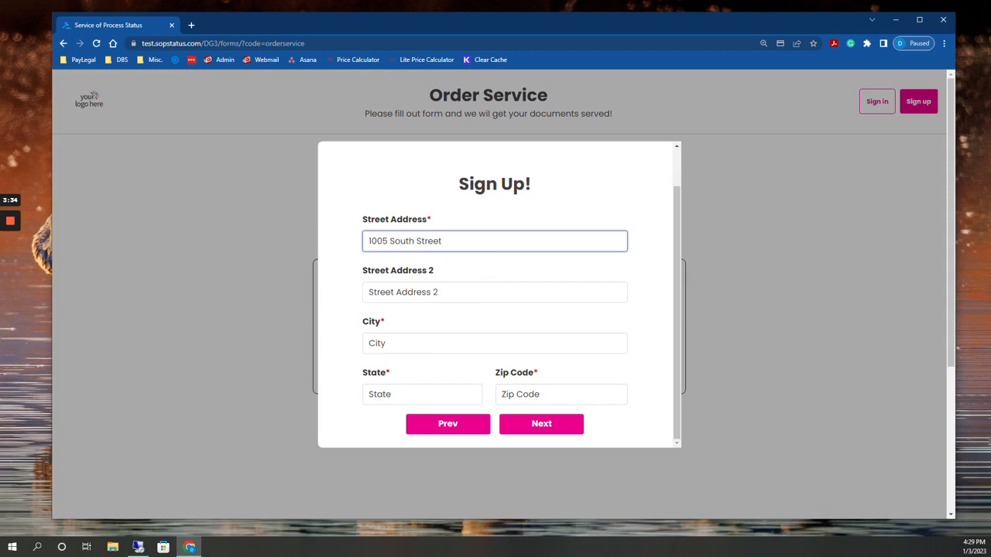
key("Tab")
type("1")
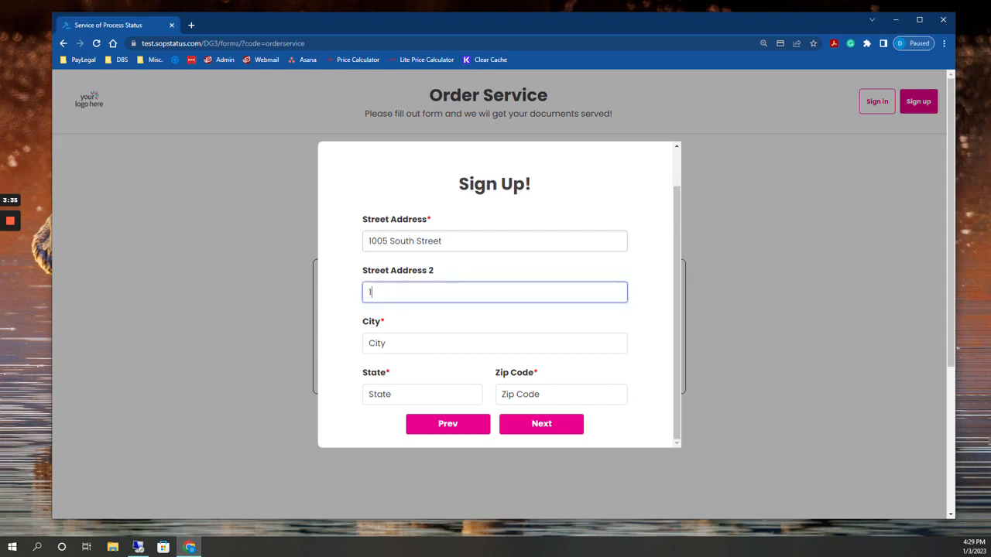
type("1th Flo")
key("BackSpace")
type("loor")
Complete the customer's city, state and zip code, and continue to the account credentials page
key("Tab")
type("Orlando")
key("Tab")
type("FL")
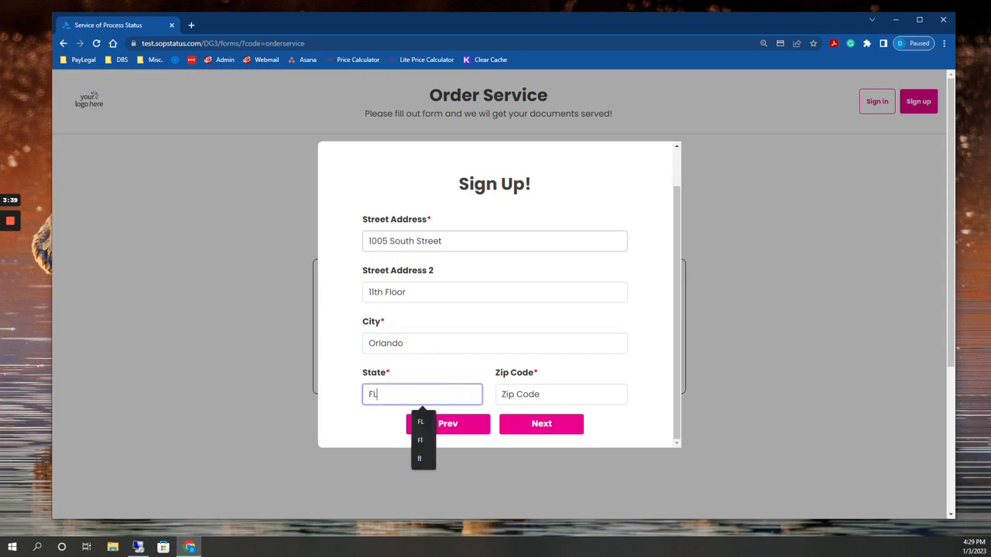
key("Tab")
type("32801")
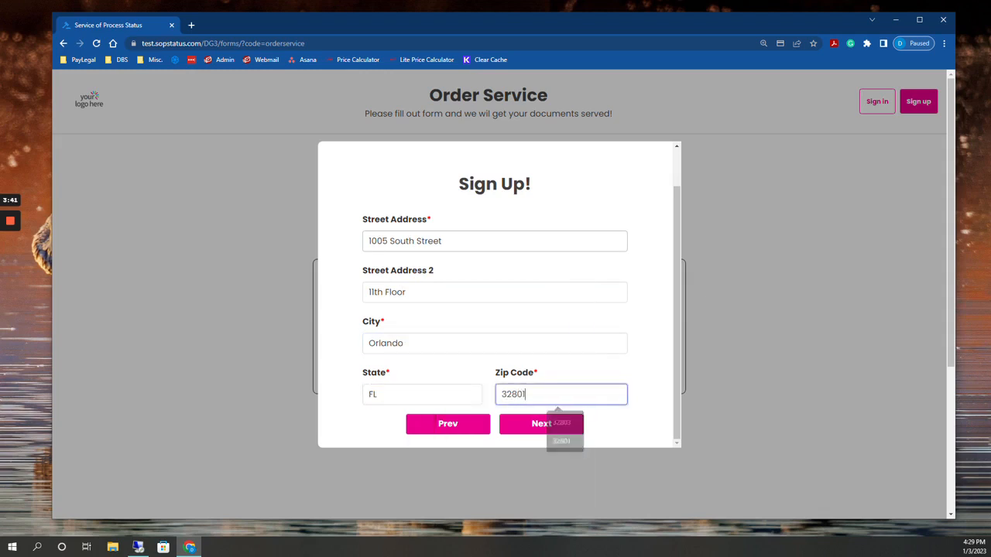
left_click(540, 425)
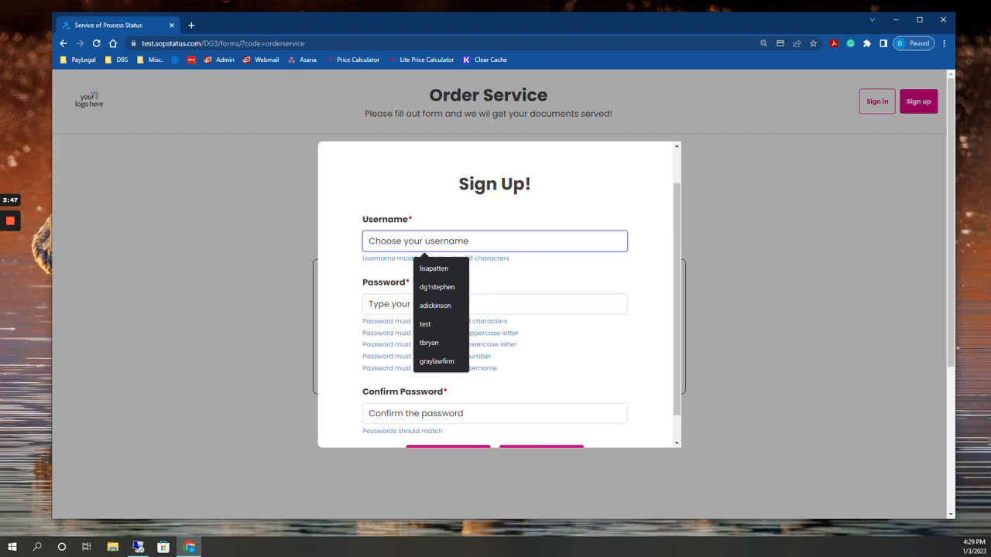
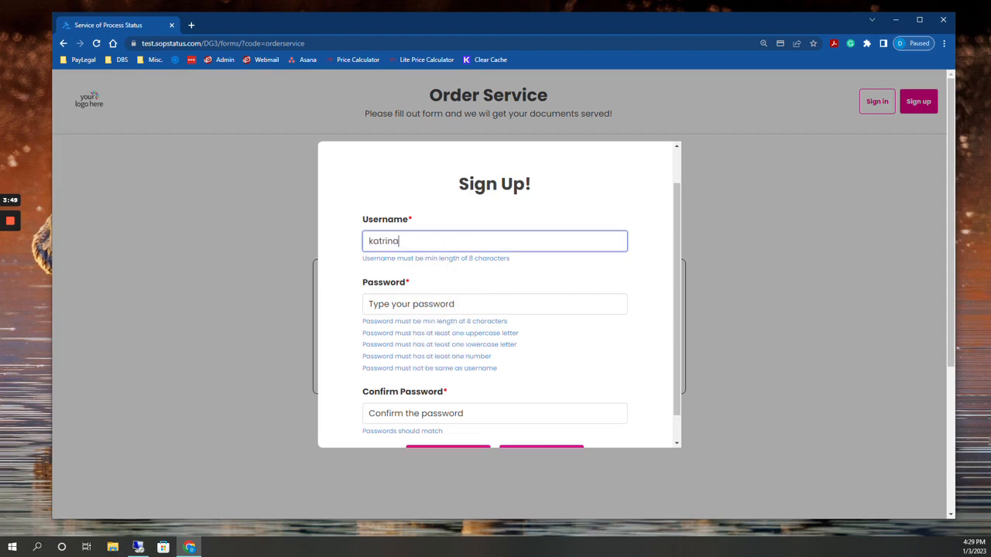
Enter the new customer's username and account password in the sign-up form
key("Tab")
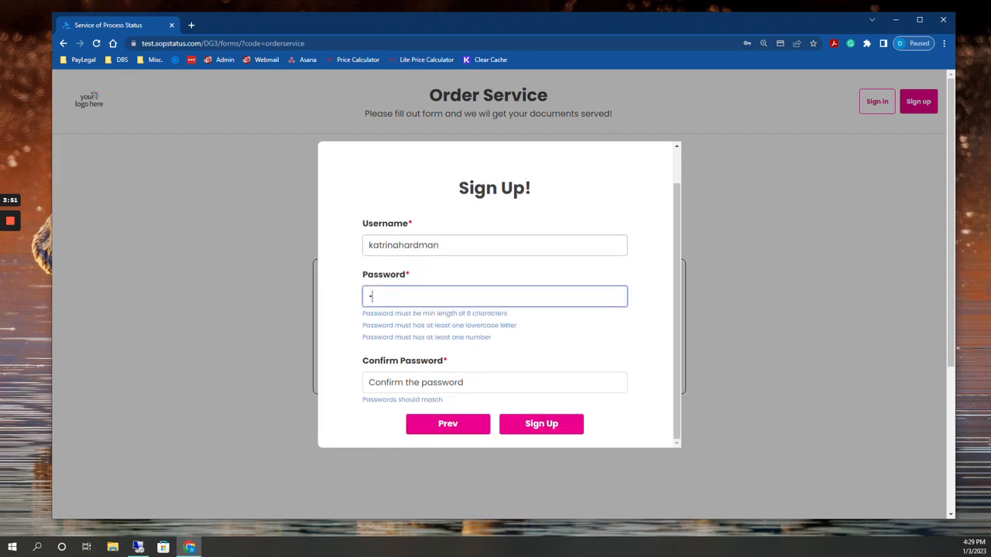
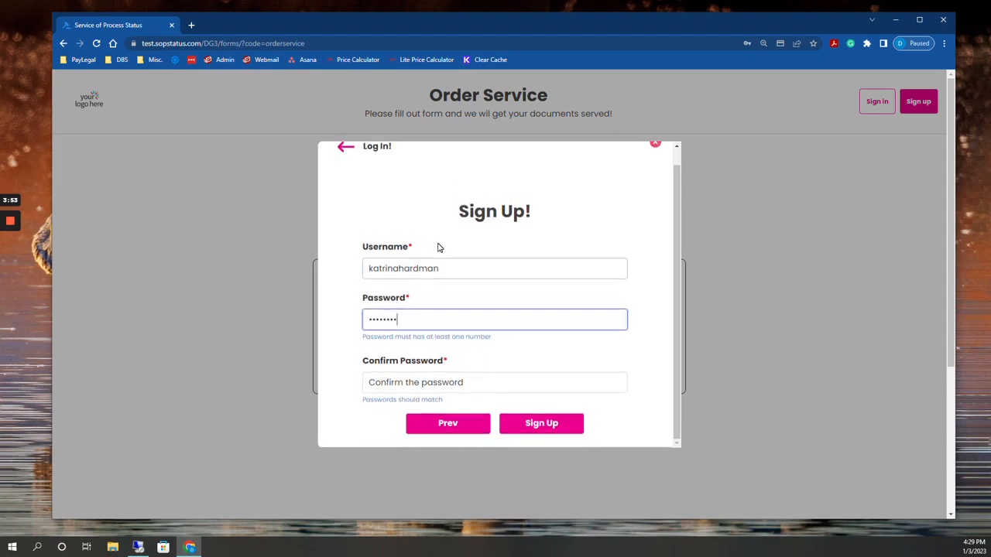
Confirm the account password, submit the sign-up, and proceed to the order form
key("Tab")
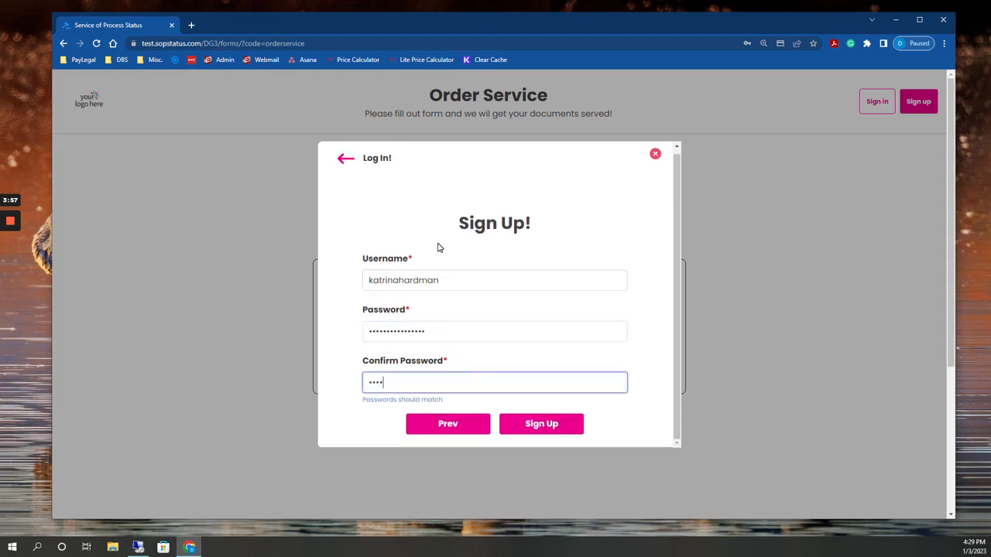
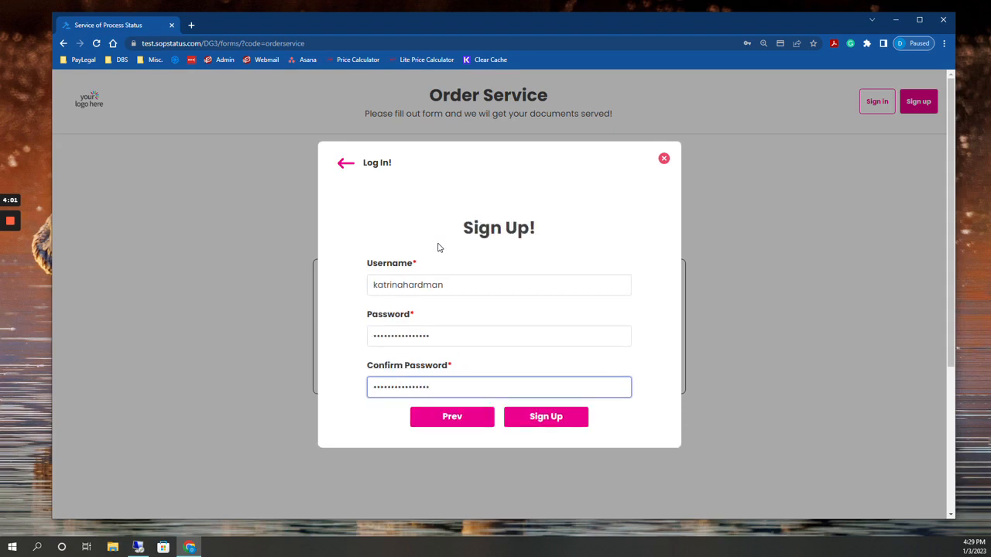
left_click(560, 417)
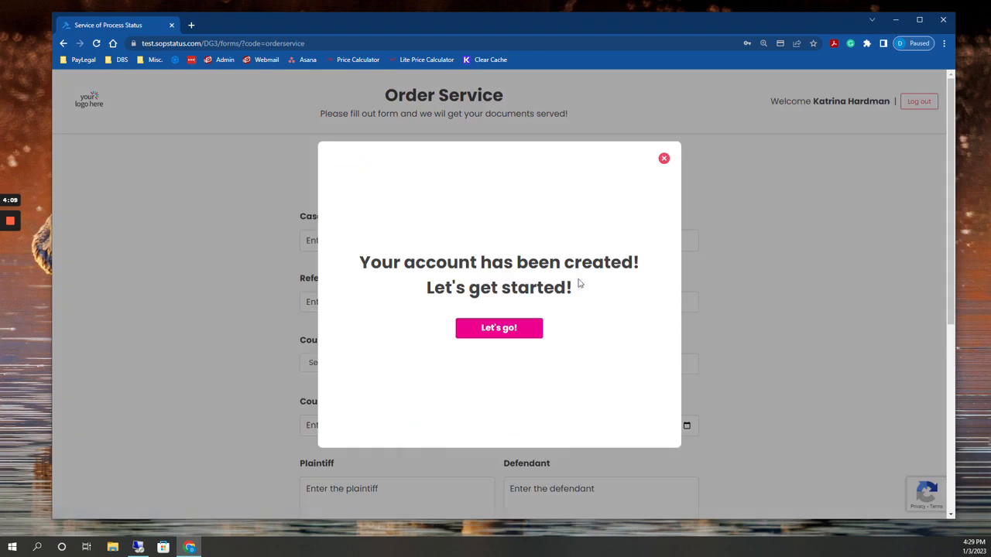
left_click(534, 328)
scroll(534, 275, "down", 2)
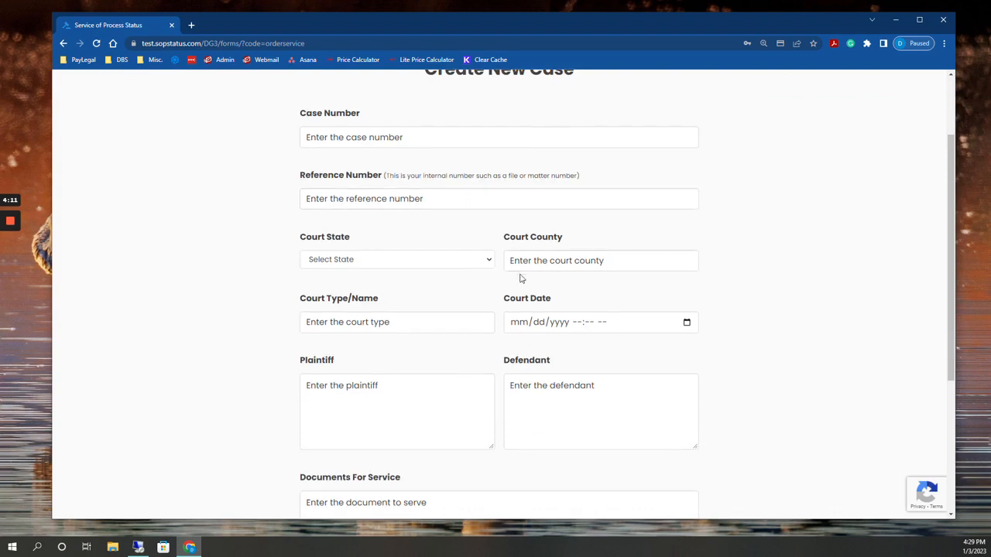
scroll(522, 279, "up", 1)
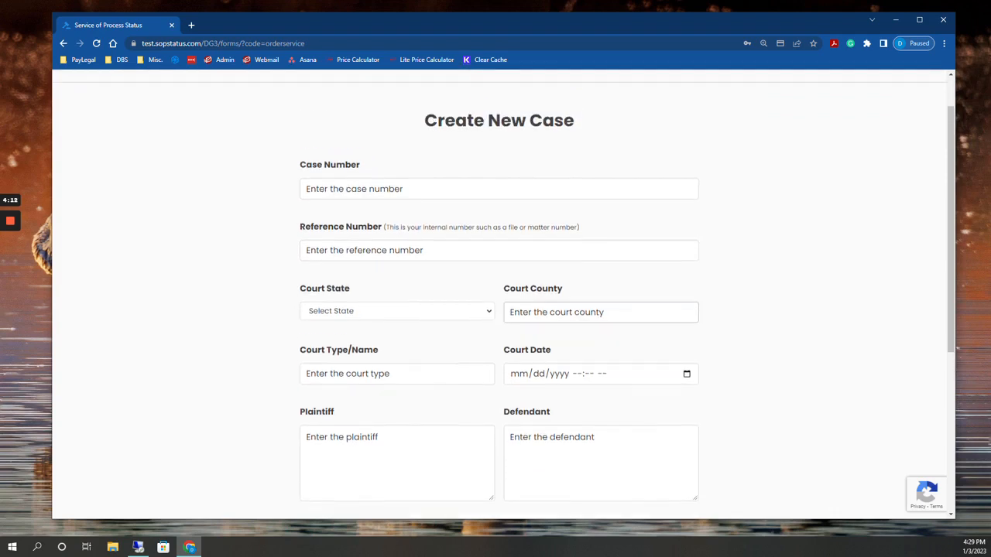
left_click(450, 192)
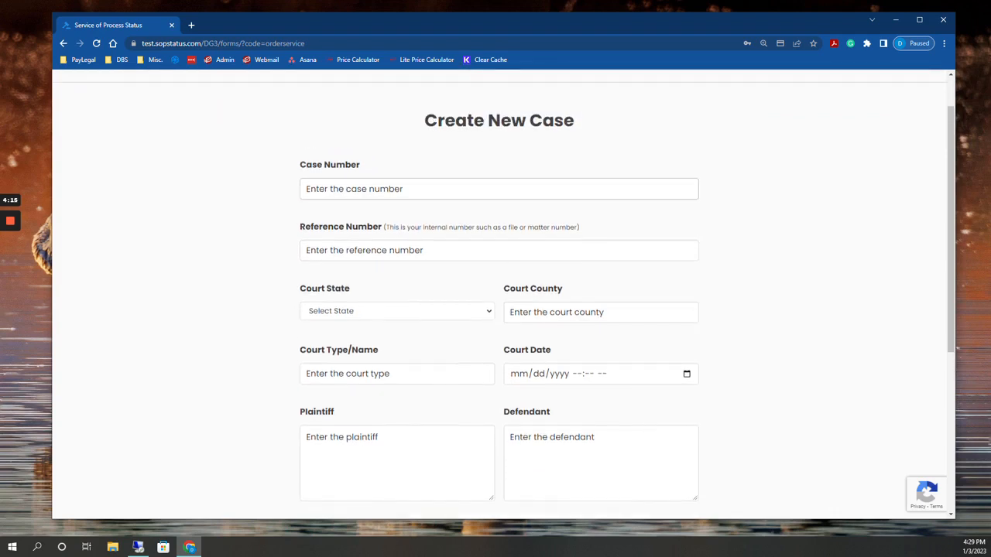
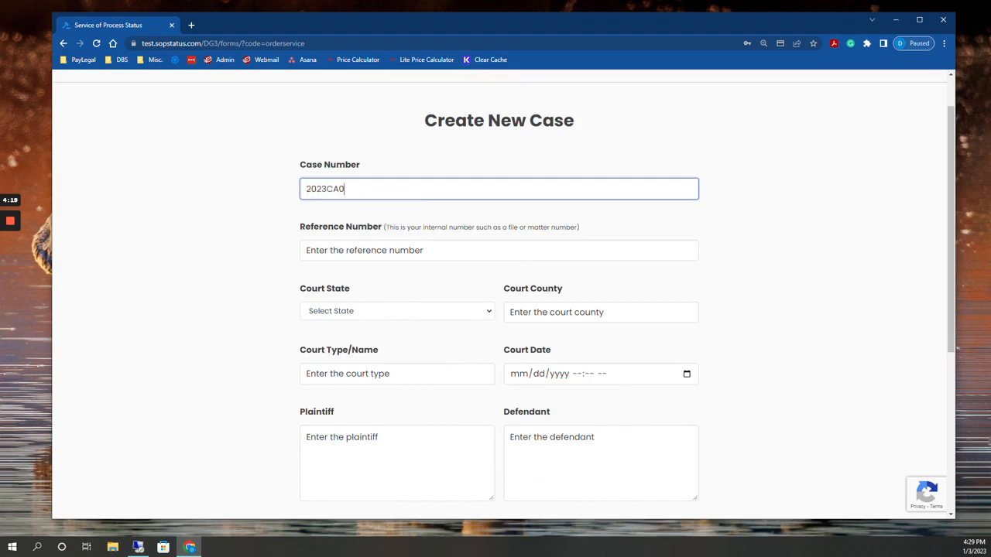
key("Tab")
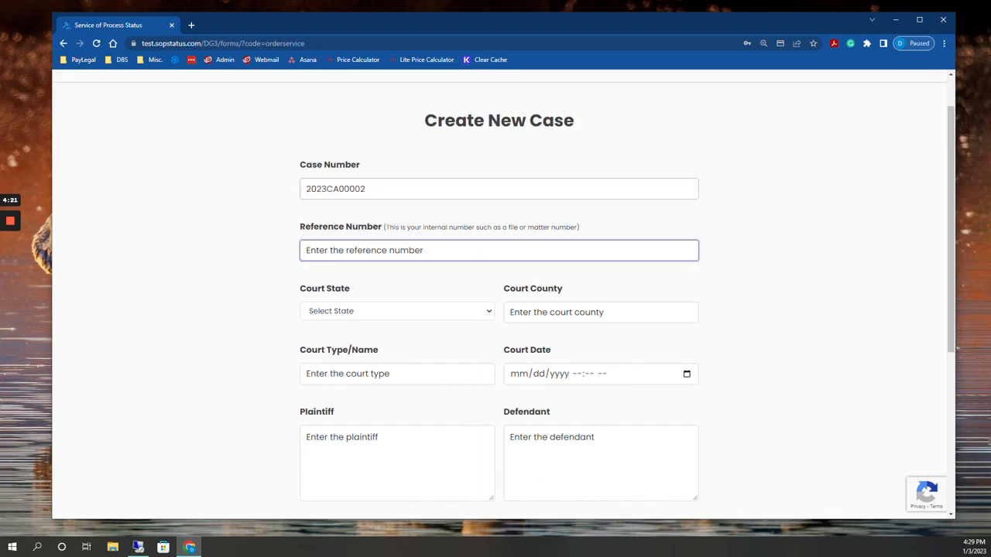
type("KH")
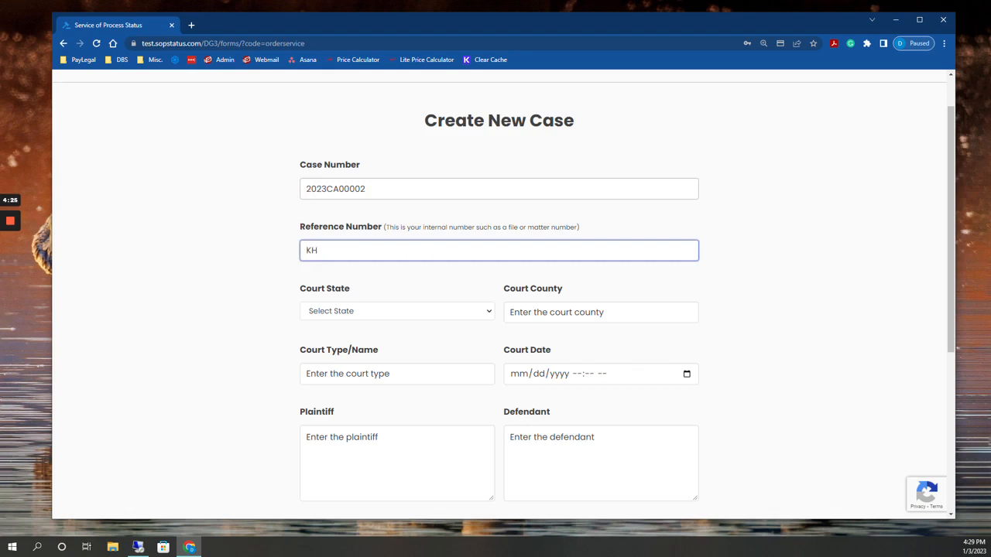
type("0002")
Set the court state to Florida and the court county to Seminole
key("Tab")
key("f")
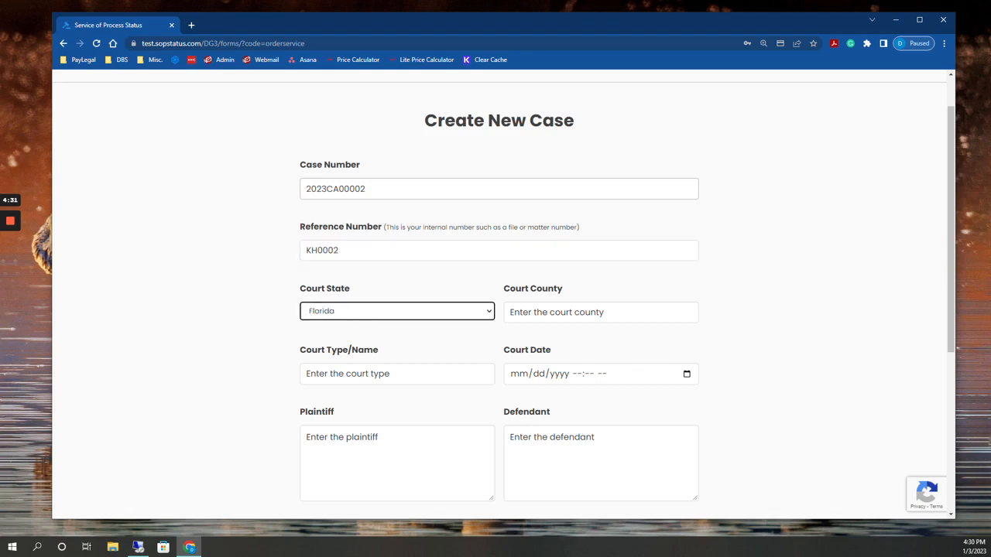
key("Tab")
type("Se")
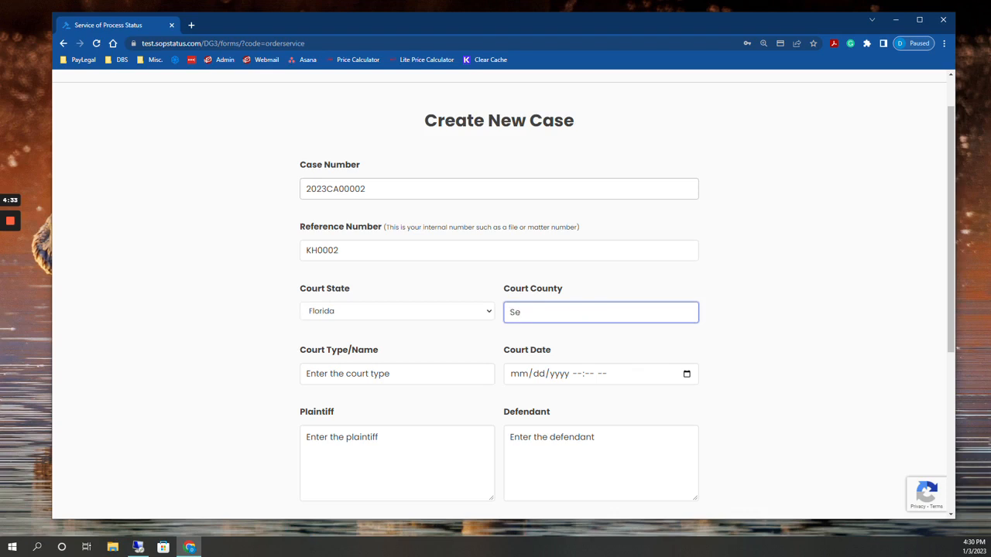
type("minole")
Enter Circuit as the court type and set the court date to 02/20/2023 09:30 AM
key("Tab")
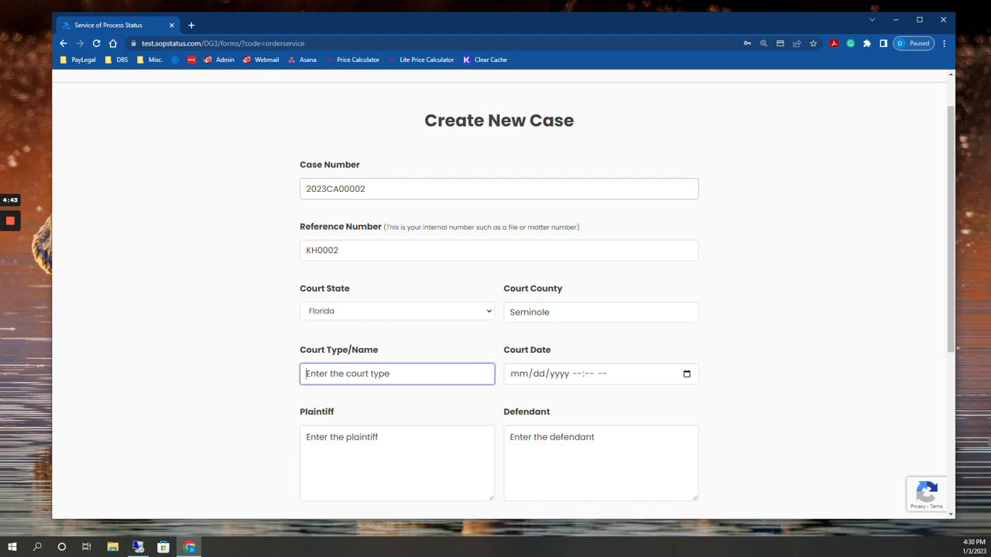
type("Circuit")
key("Tab")
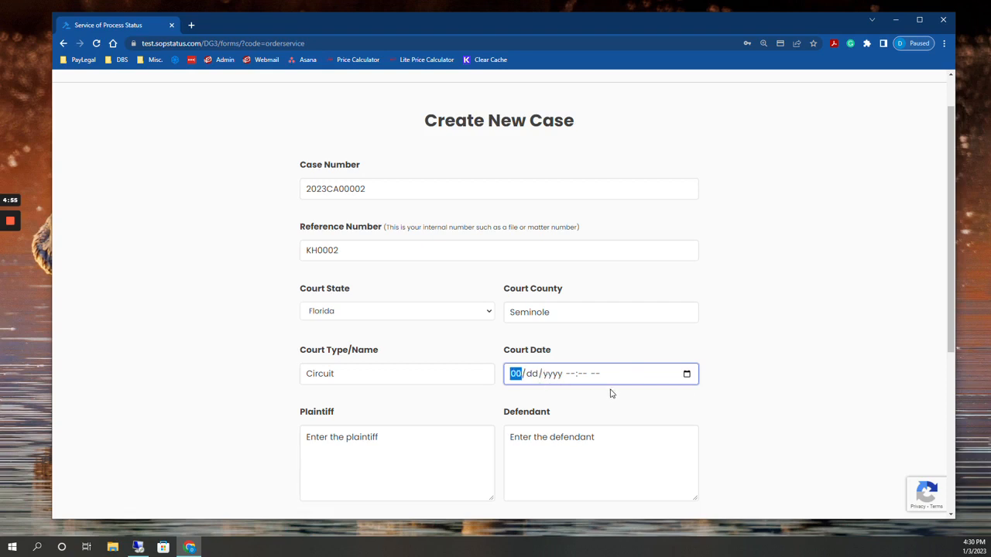
type("02202023")
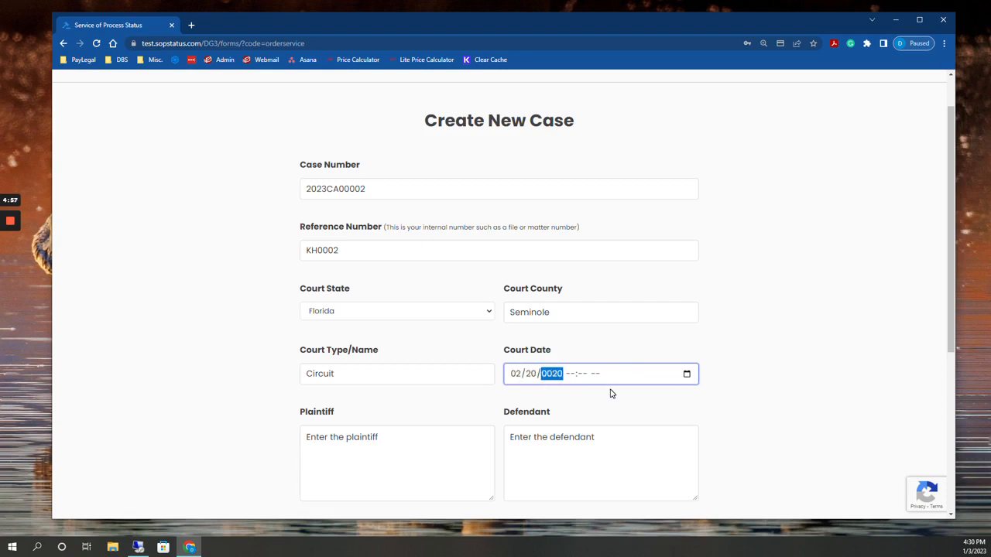
type("0930a")
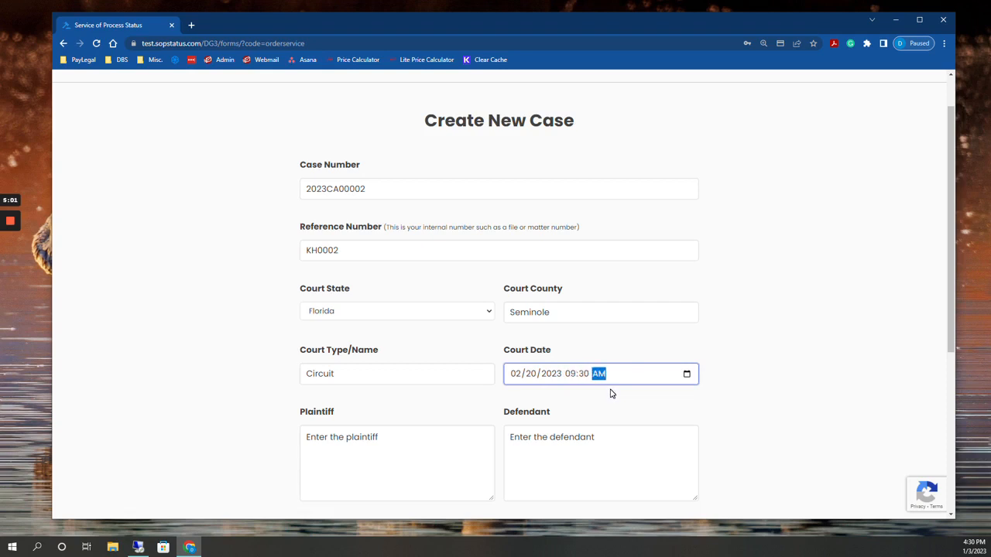
Enter the plaintiff's full name for the case
left_click(379, 437)
scroll(379, 437, "down", 1)
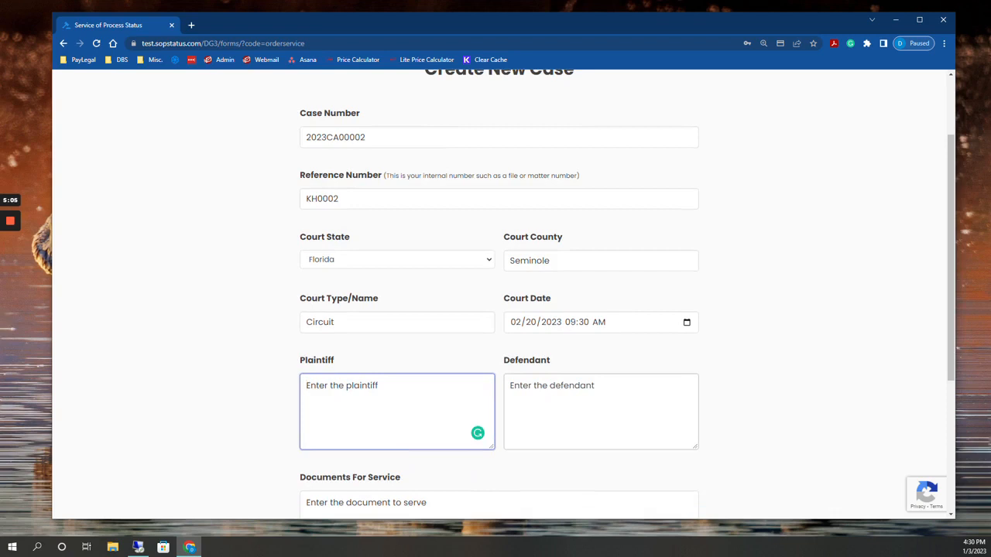
key("Tab")
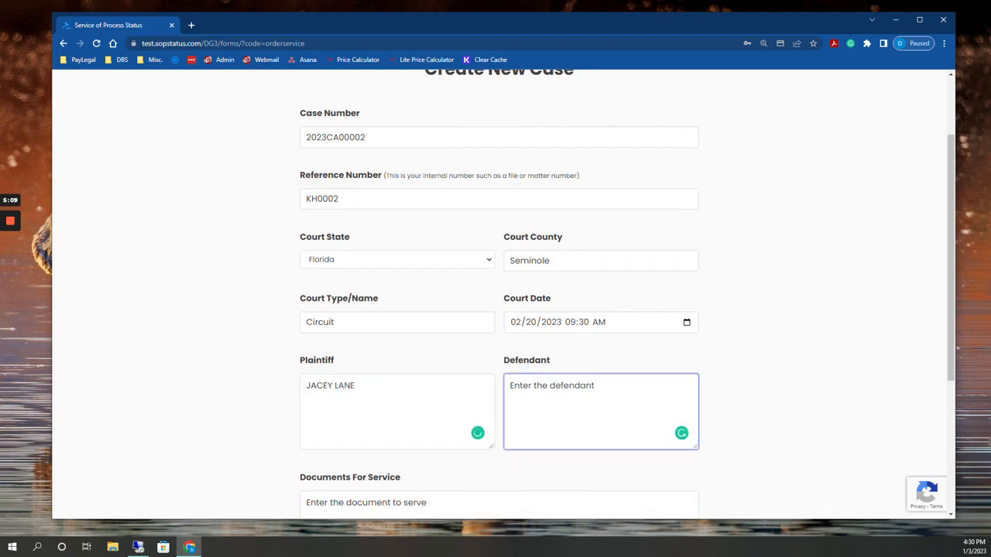
List CHEAP CAR RENTALS INC. and an individual's full name as the defendants, joined by "and"
type("CHEAP CAR RE")
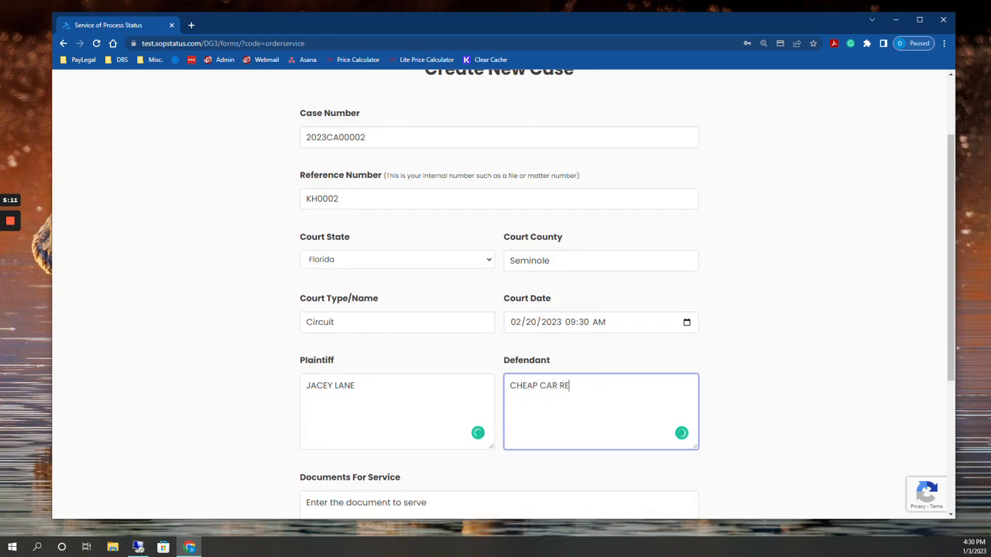
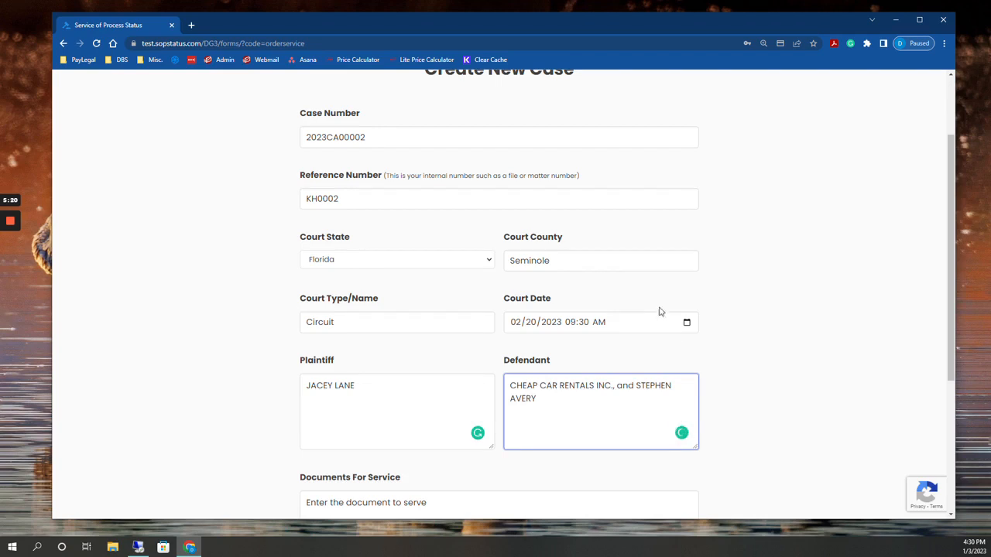
Describe the documents for service as "Summons and Complaints with Exhibits", accepting the suggested plural correction of "Complaint"
scroll(659, 311, "down", 2)
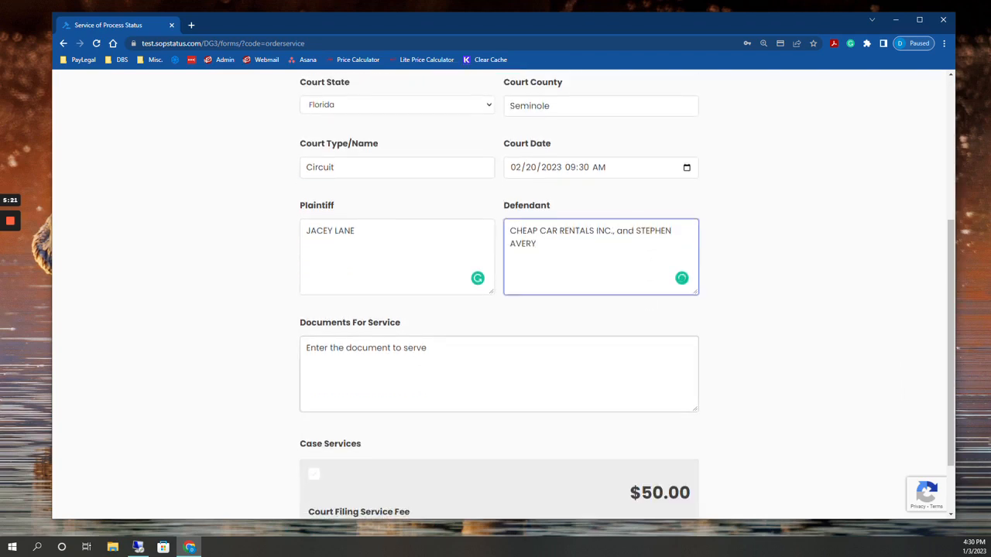
key("Tab")
type("Su")
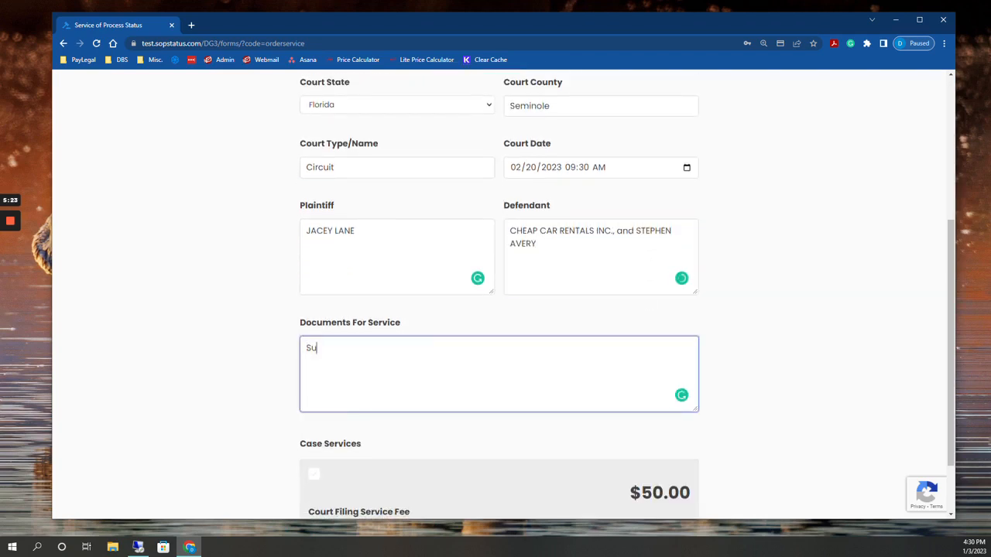
type("mmons and Complaint with Exhibits")
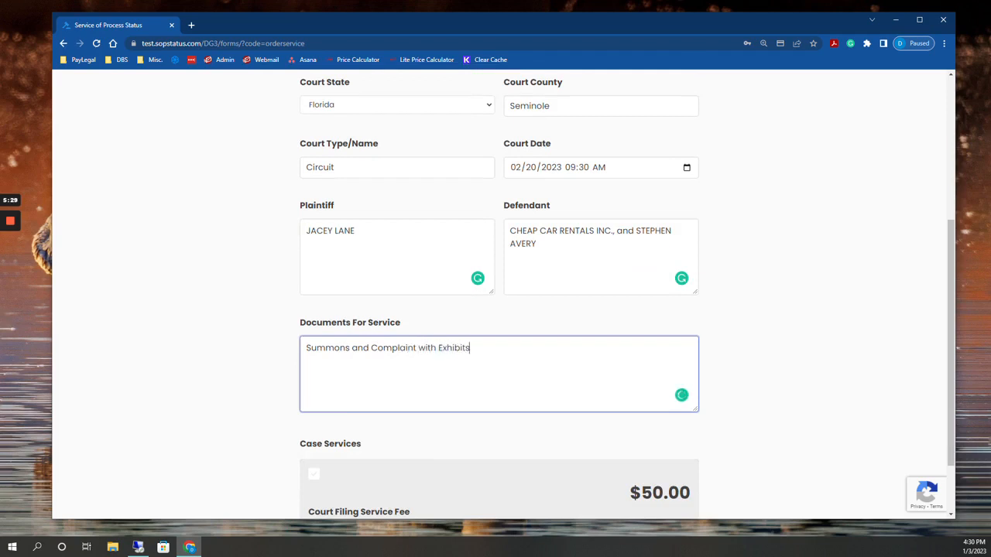
scroll(479, 382, "down", 1)
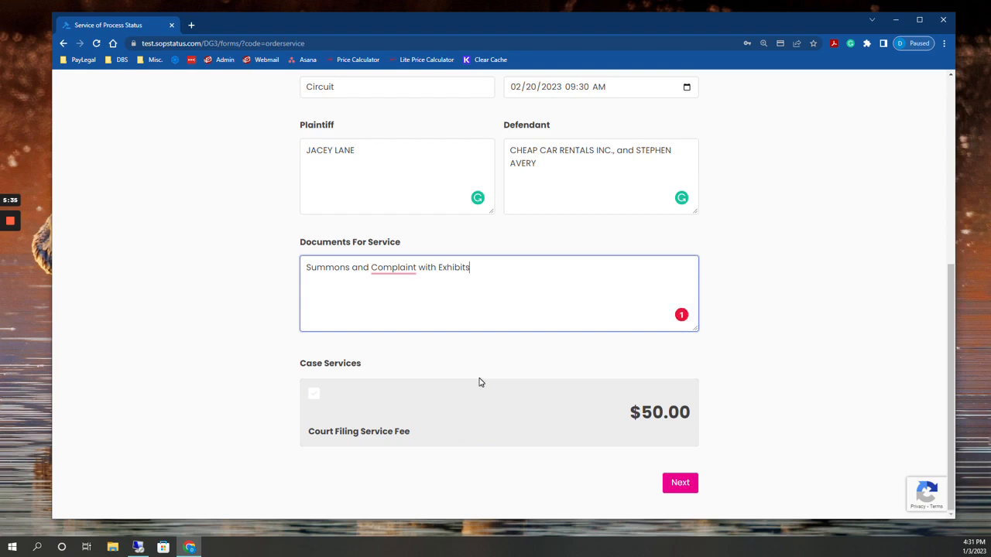
mouse_move(393, 268)
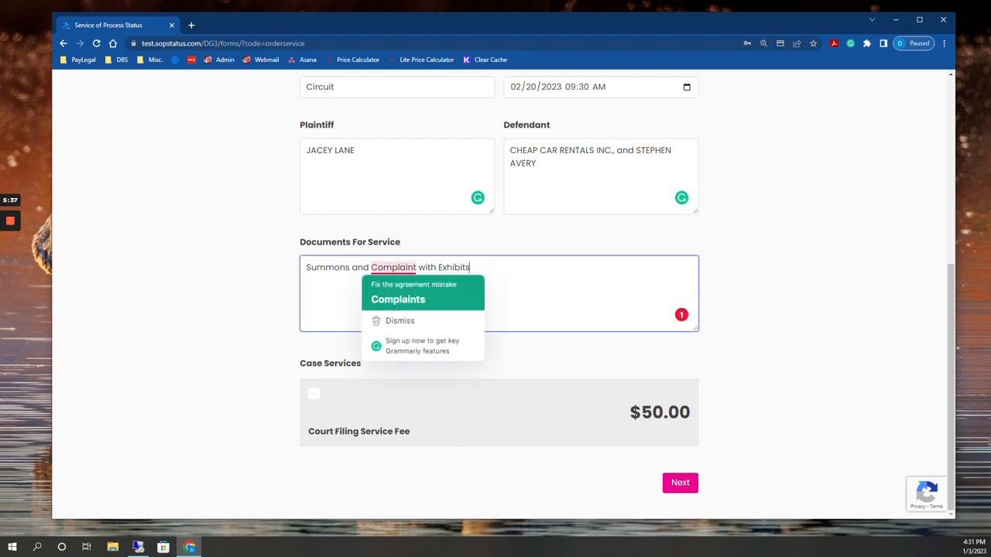
left_click(395, 302)
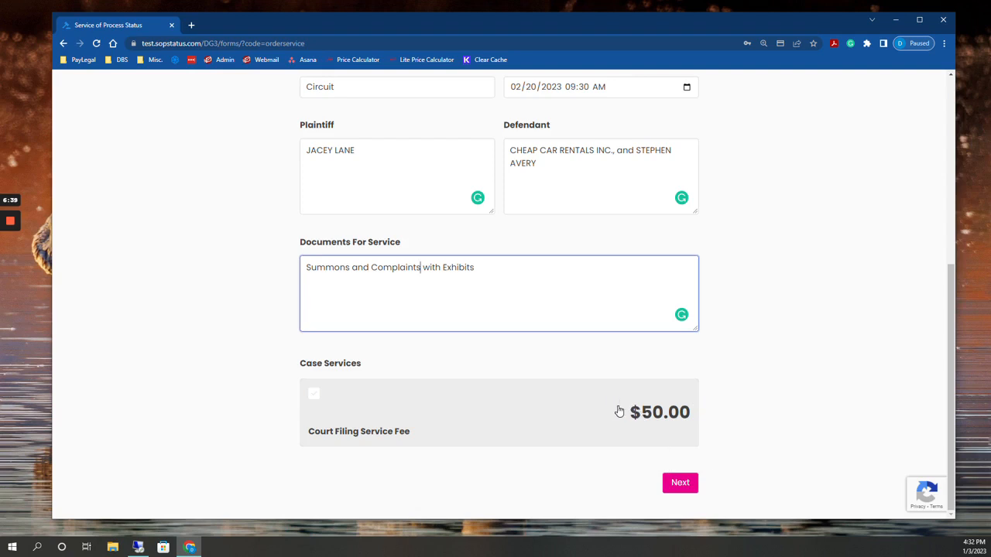
Include the Court Filing Service Fee in the case and continue with 2 parties to be served
left_click(331, 403)
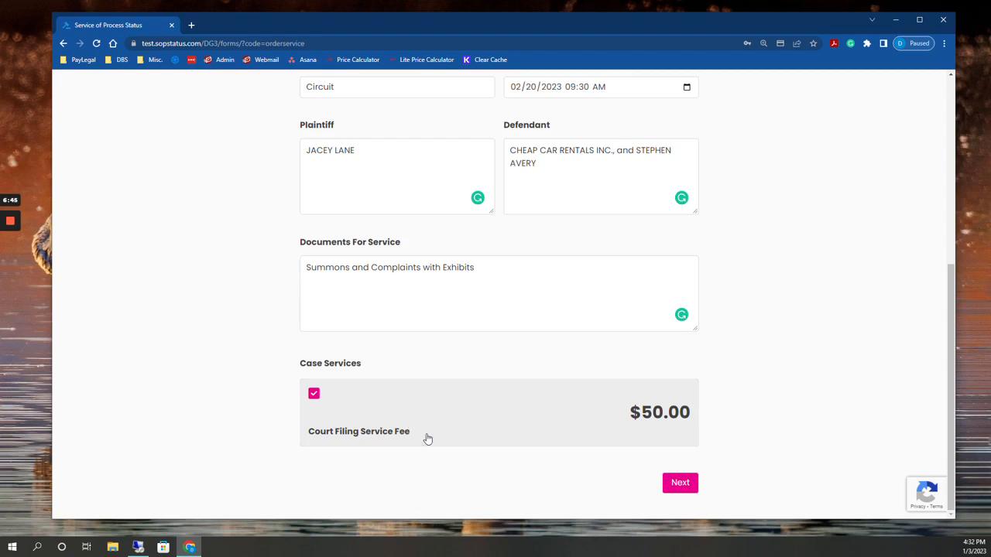
left_click(683, 485)
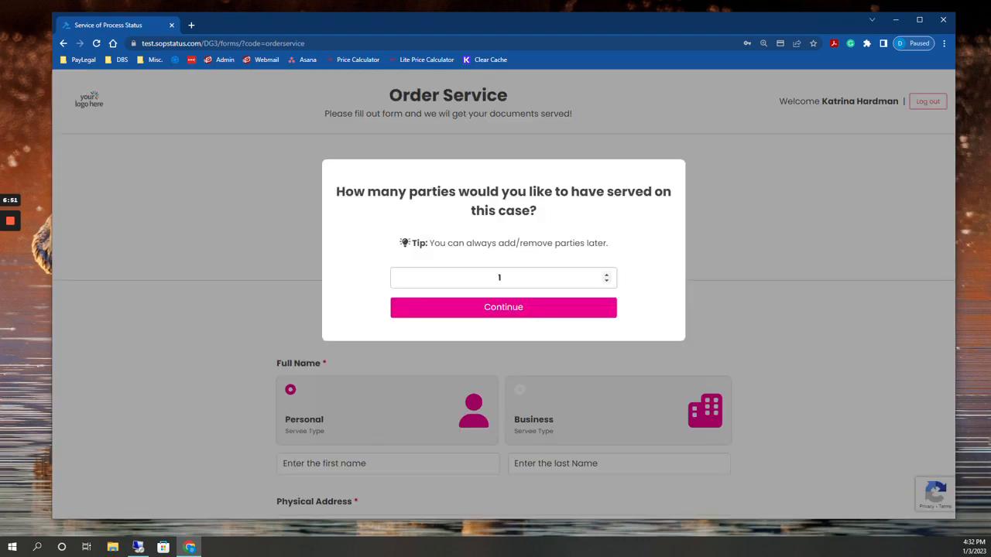
left_click(606, 274)
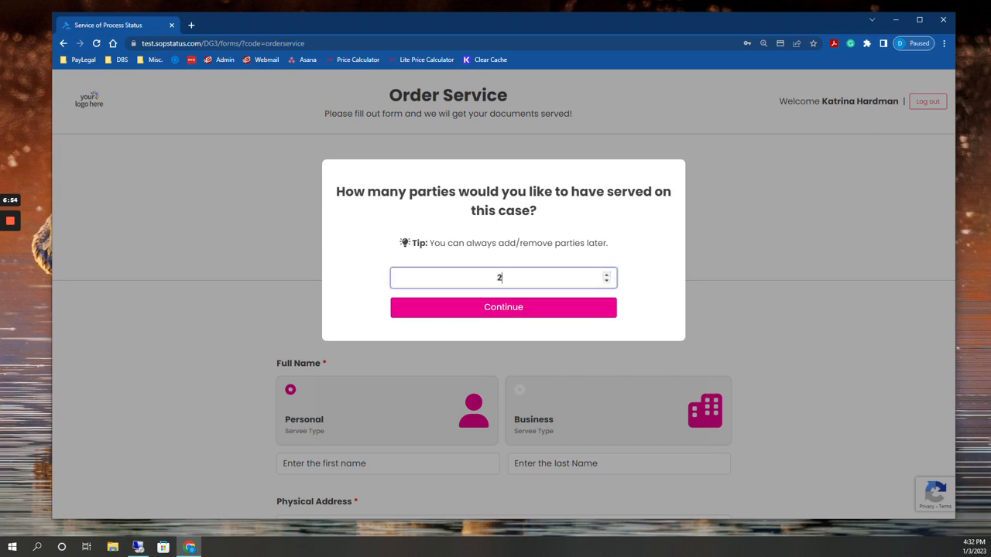
left_click(534, 308)
Set the first servee's type to Business and name it "Cheap Car Rentals Inc."
scroll(550, 382, "down", 2)
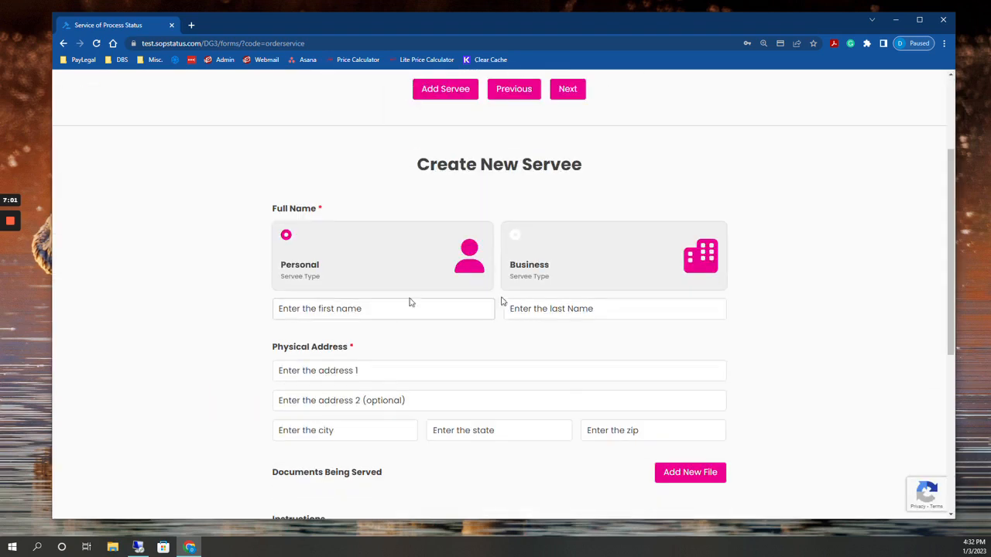
left_click(536, 277)
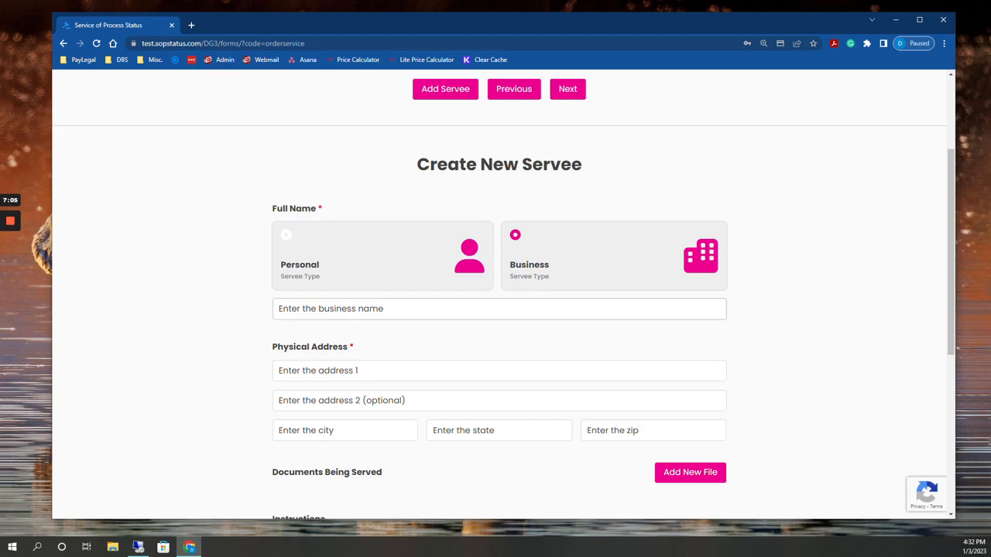
left_click(495, 309)
type("Chec")
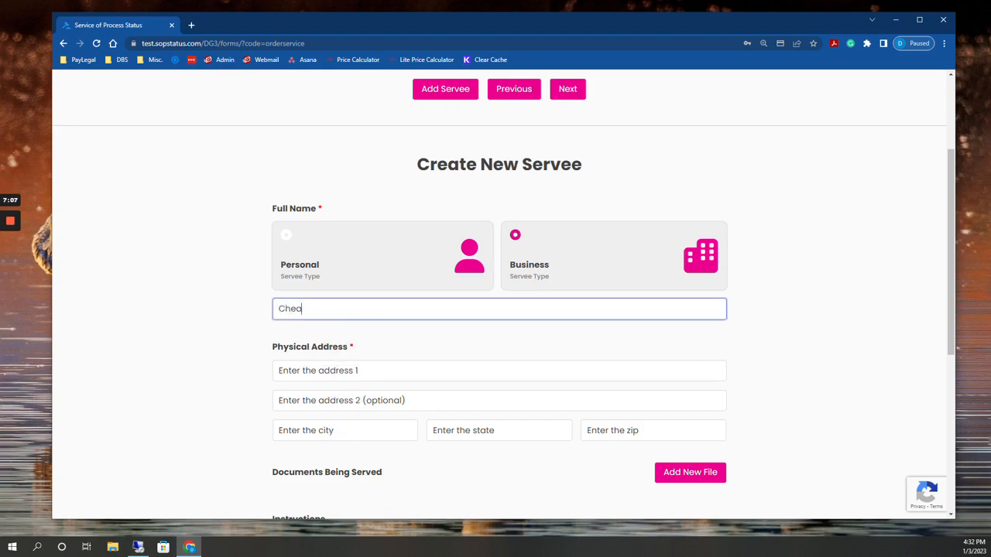
type("p Car Rentals Inc.")
key("Tab")
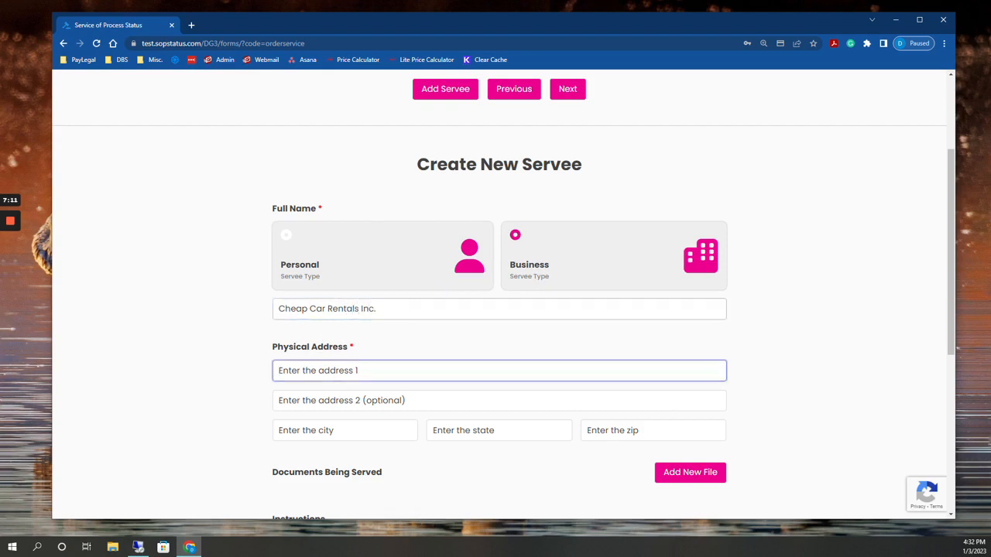
Fill in the business servee's physical address with street, city, state and ZIP code, leaving the second address line empty
key("Tab")
key("Tab")
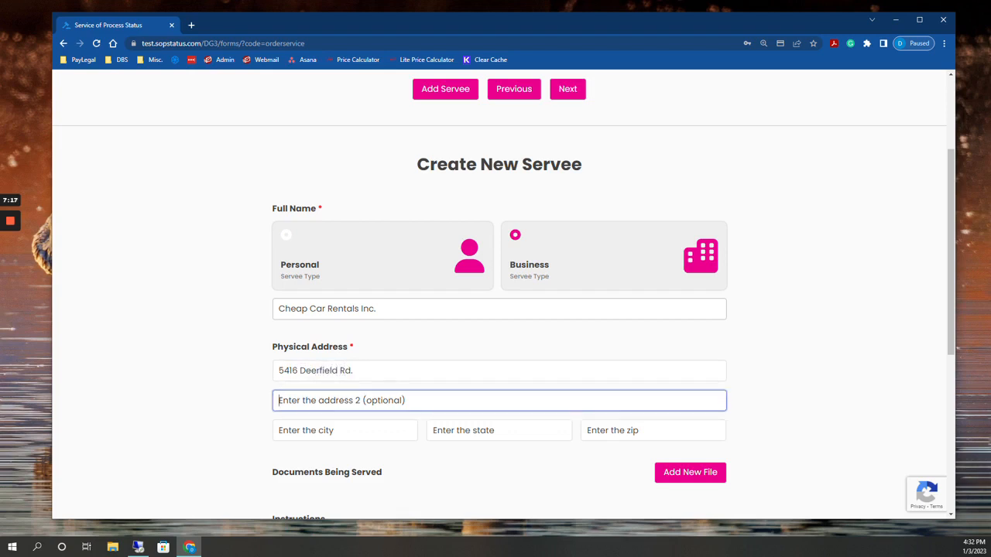
type("Winter Park")
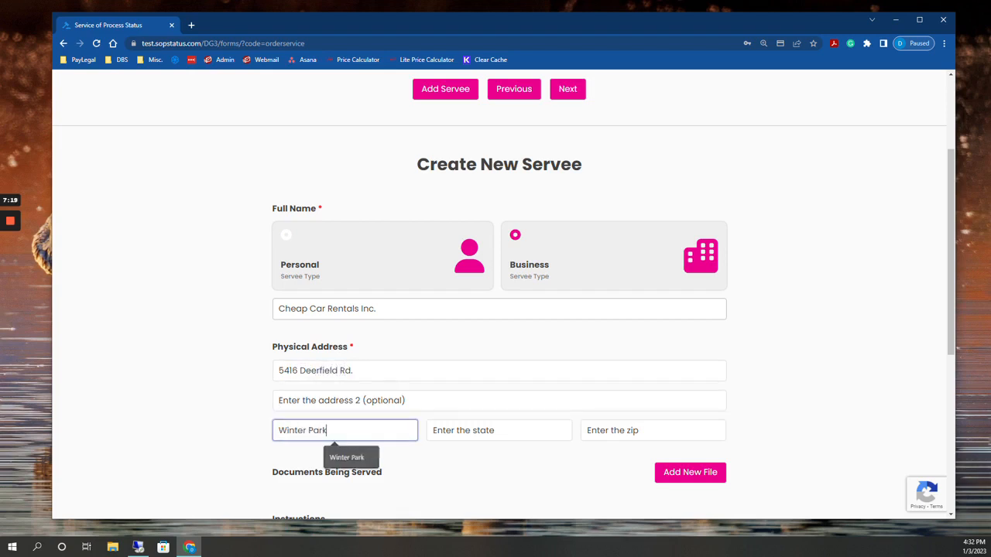
key("Tab")
type("FL")
key("Tab")
type("32")
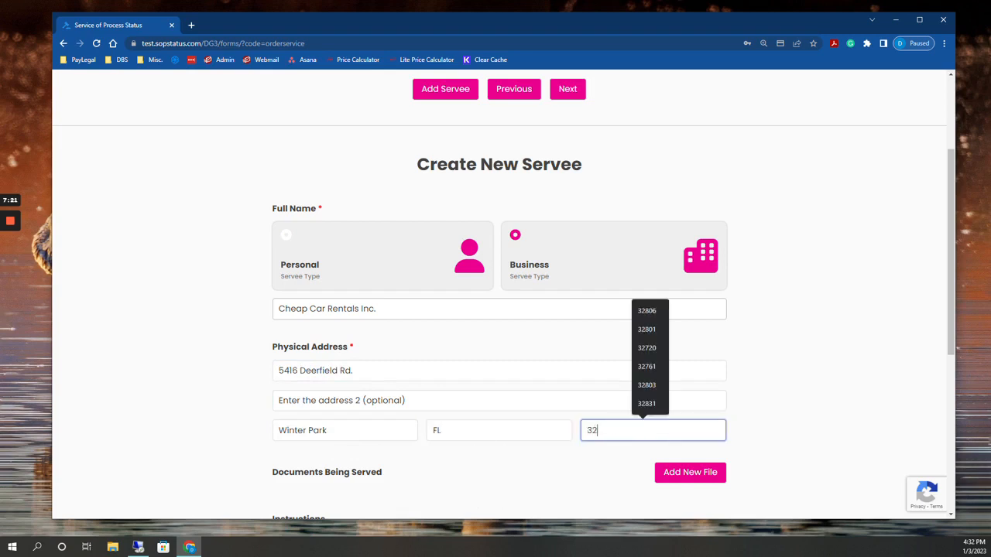
type("792")
Attach the "Summons and Complaint" PDF from the Temp folder as the document being served on the business
scroll(604, 371, "down", 2)
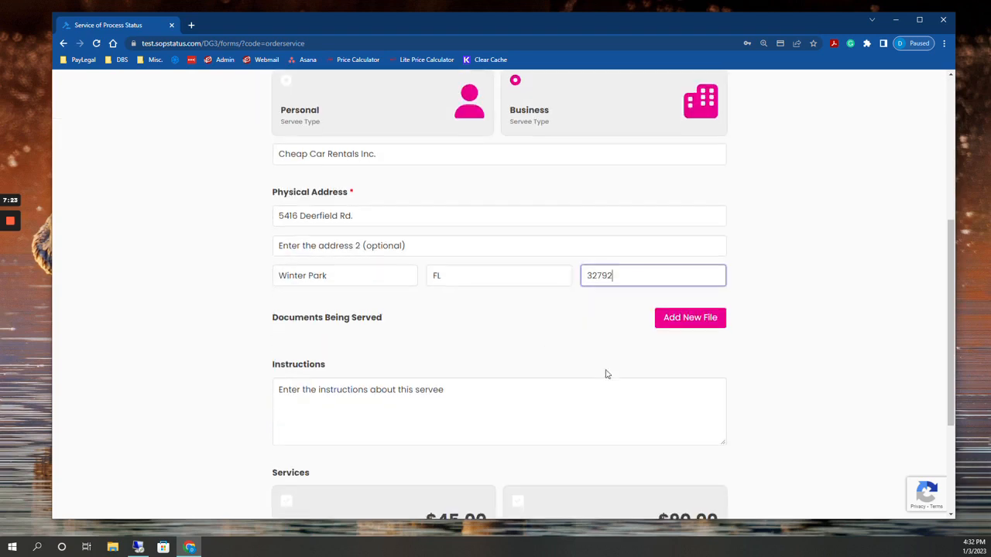
left_click(684, 319)
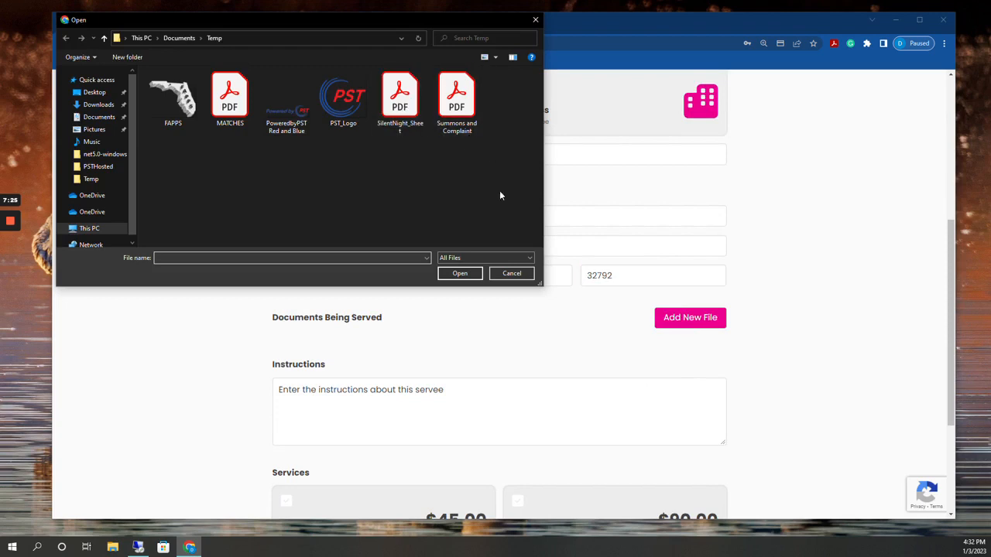
left_click(458, 113)
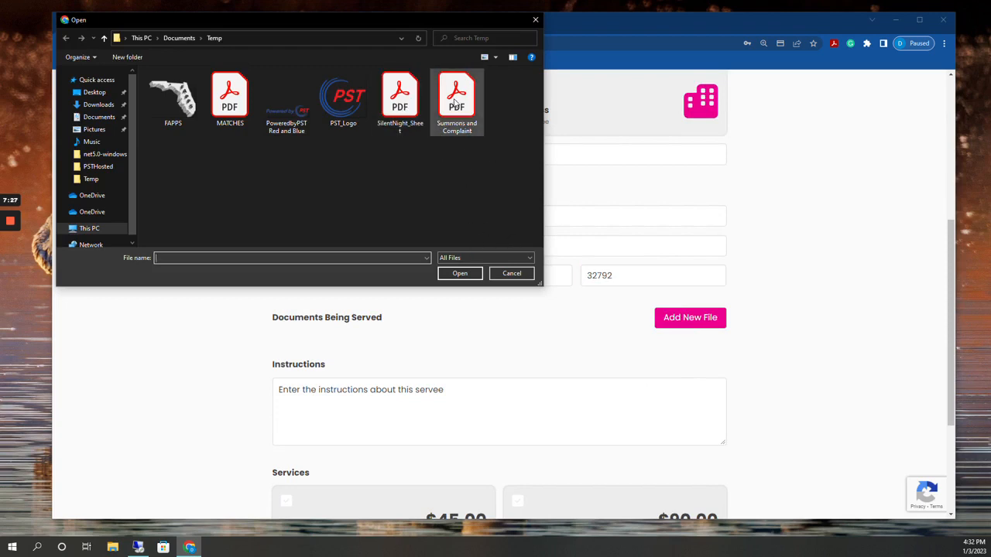
left_click(461, 274)
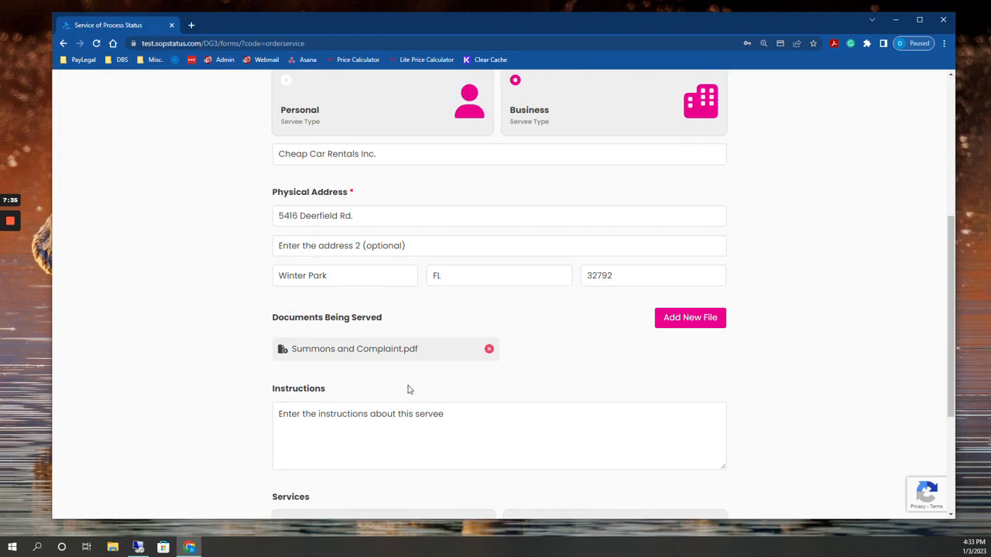
Enter the business servee's instructions as "Please attempt service within 3 days."
left_click(403, 422)
left_click(416, 416)
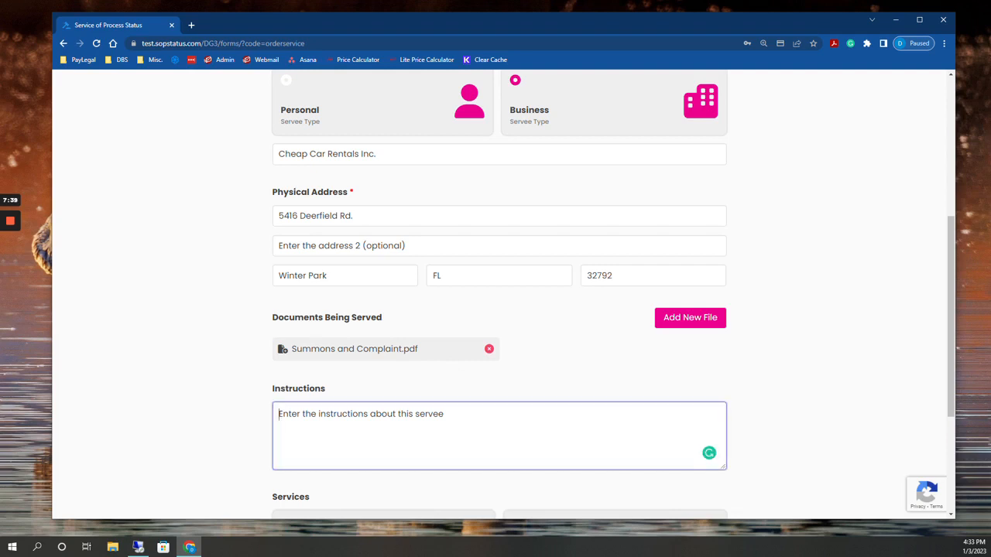
type("P")
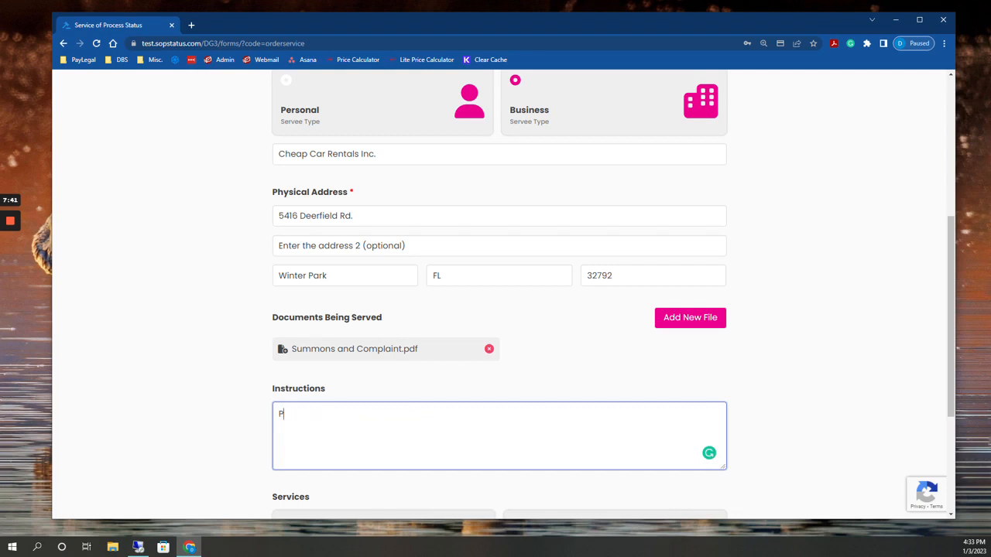
type("lease attempt serv")
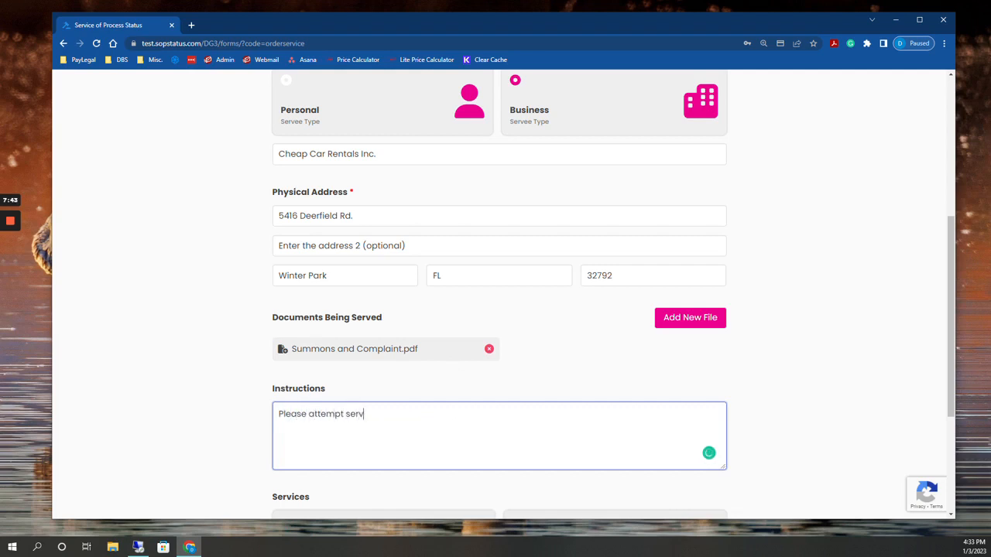
type("ice within 3 days.")
Choose Service Fee (Routine) and Print Fee with a quantity of 20 for the business, and continue to the second servee
scroll(453, 441, "down", 2)
scroll(504, 430, "down", 2)
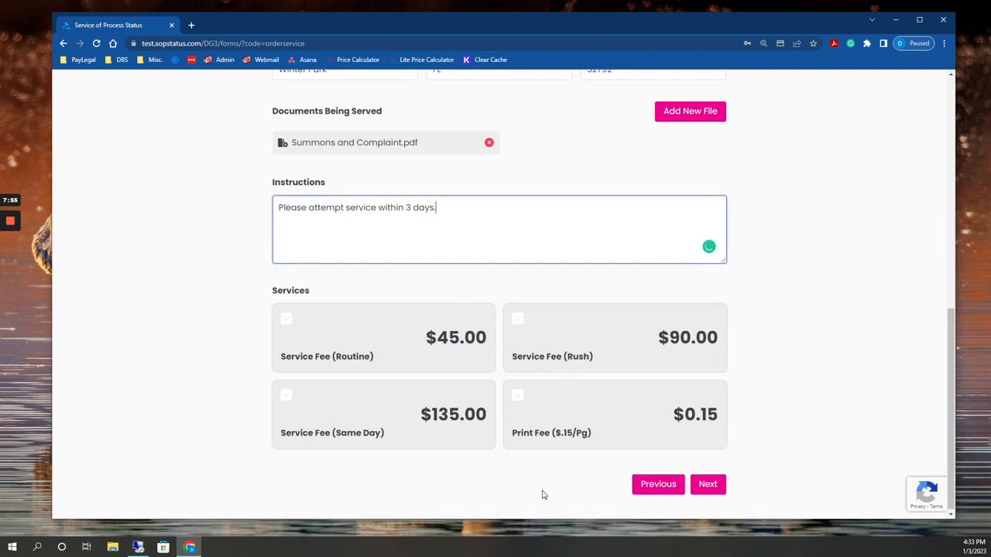
left_click(400, 338)
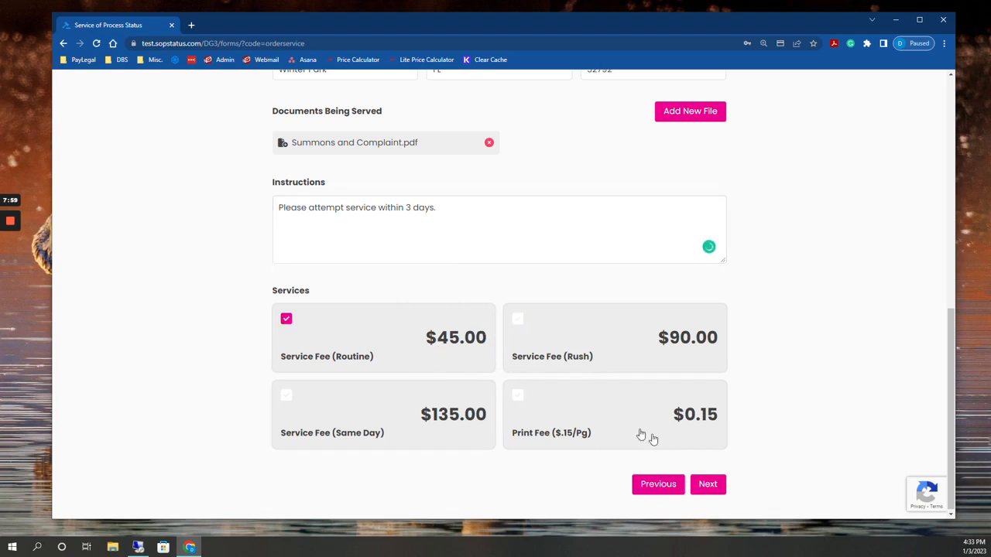
left_click(552, 404)
key("Tab")
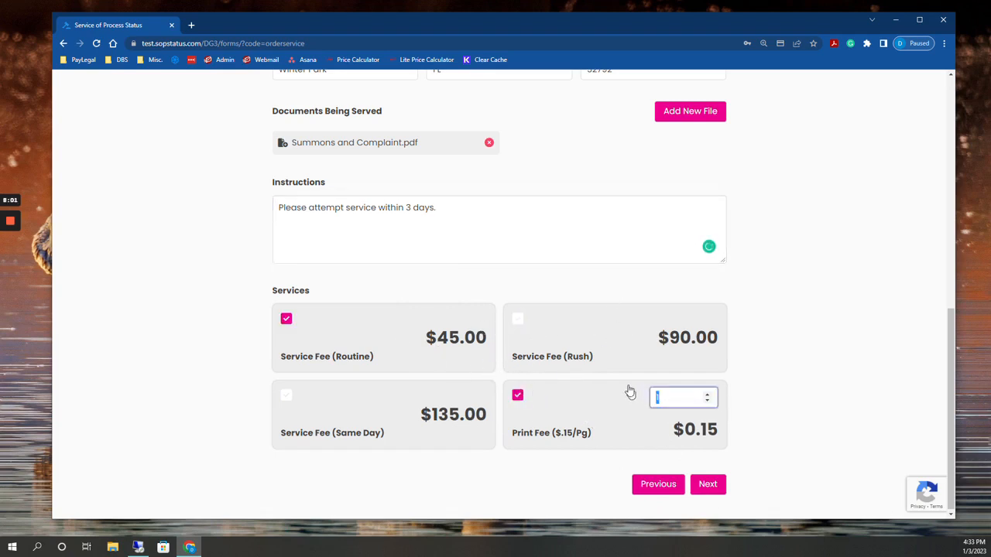
left_click(650, 437)
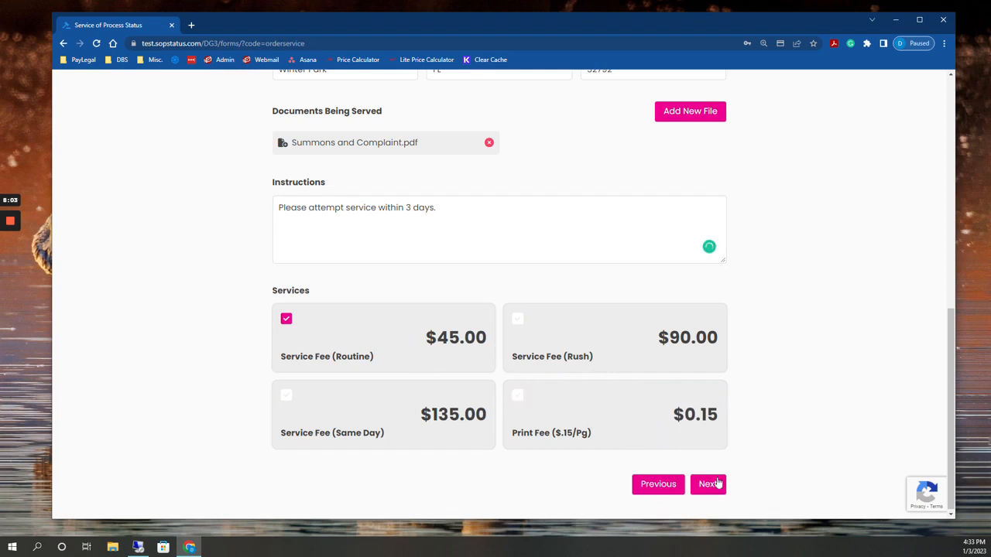
left_click(576, 401)
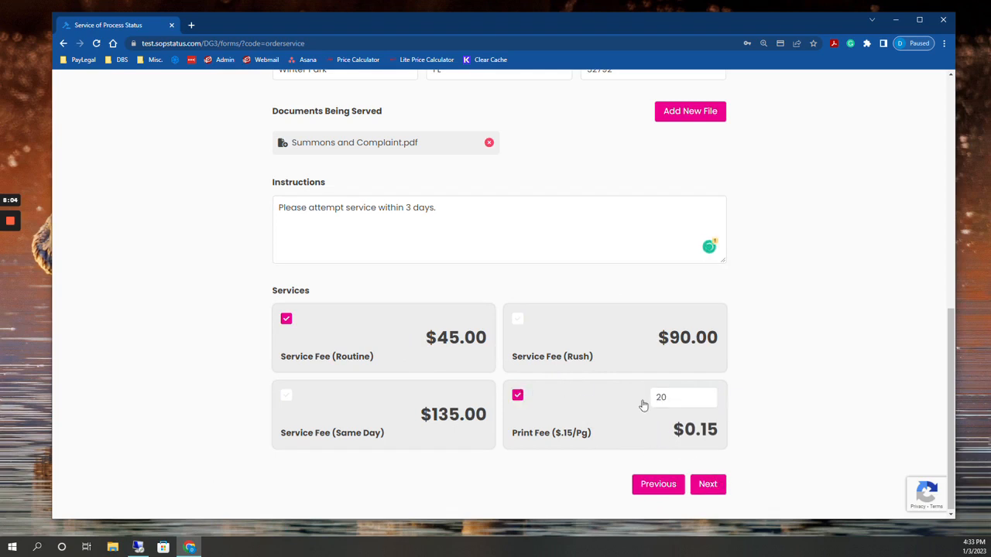
left_click(709, 484)
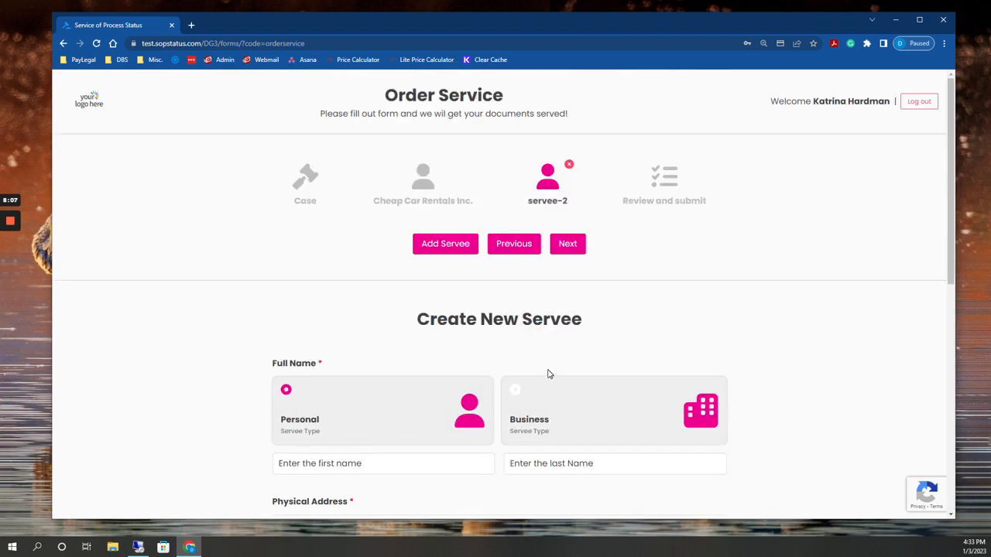
Enter the individual's first and last name for the second servee, keeping the Personal servee type
scroll(496, 364, "down", 2)
left_click(430, 360)
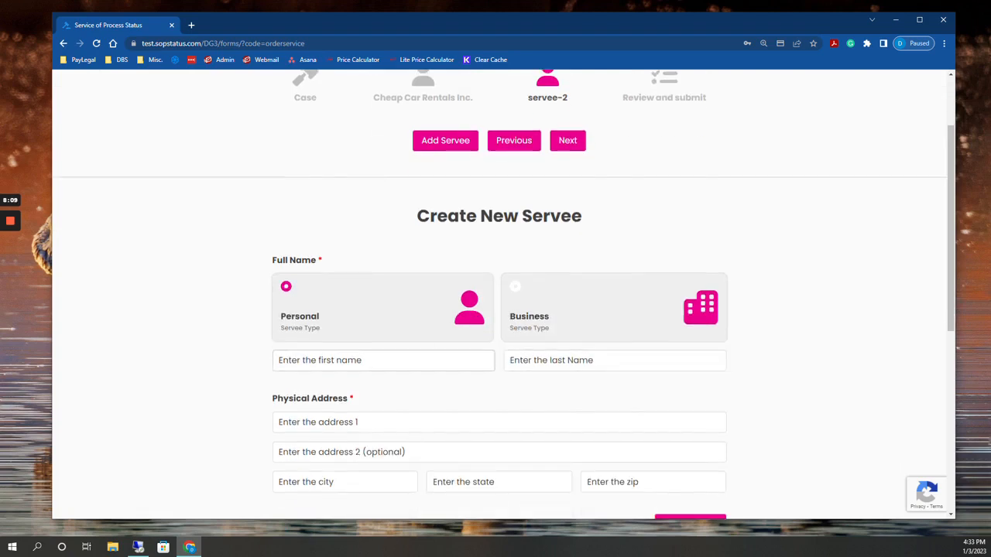
left_click(418, 361)
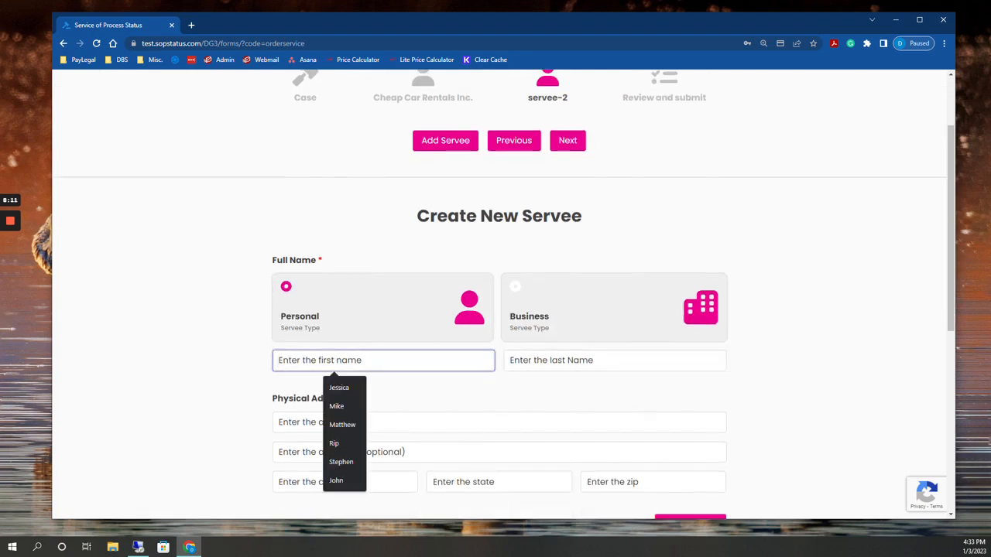
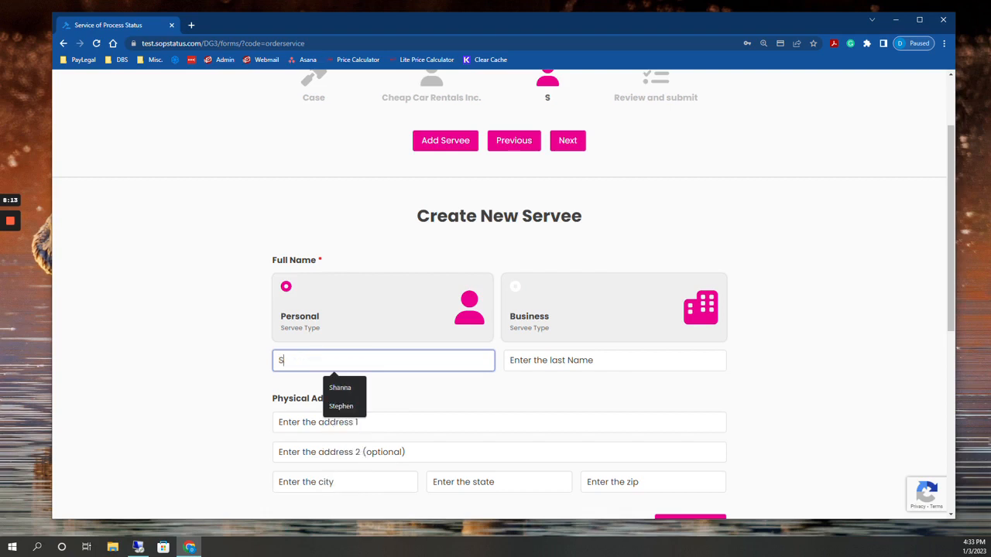
key("Tab")
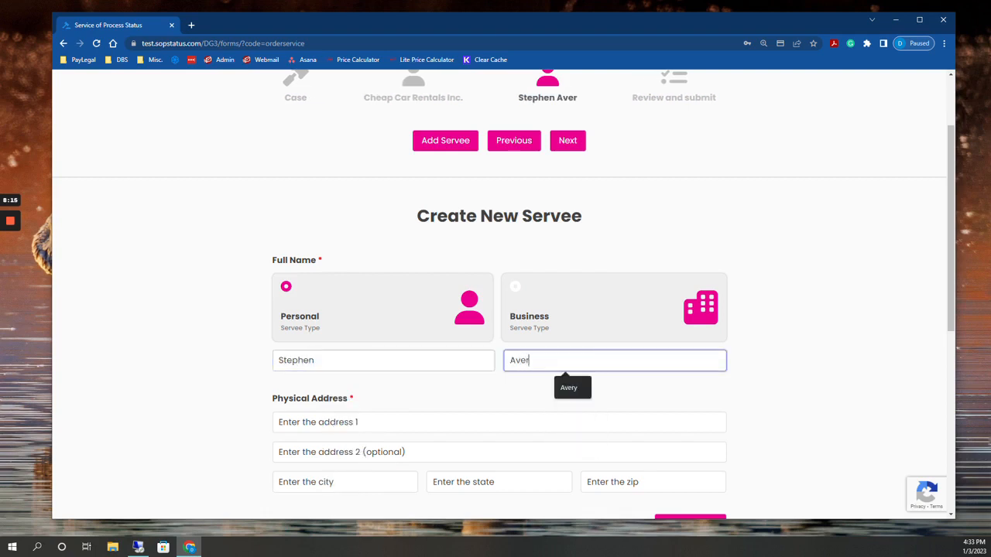
key("Tab")
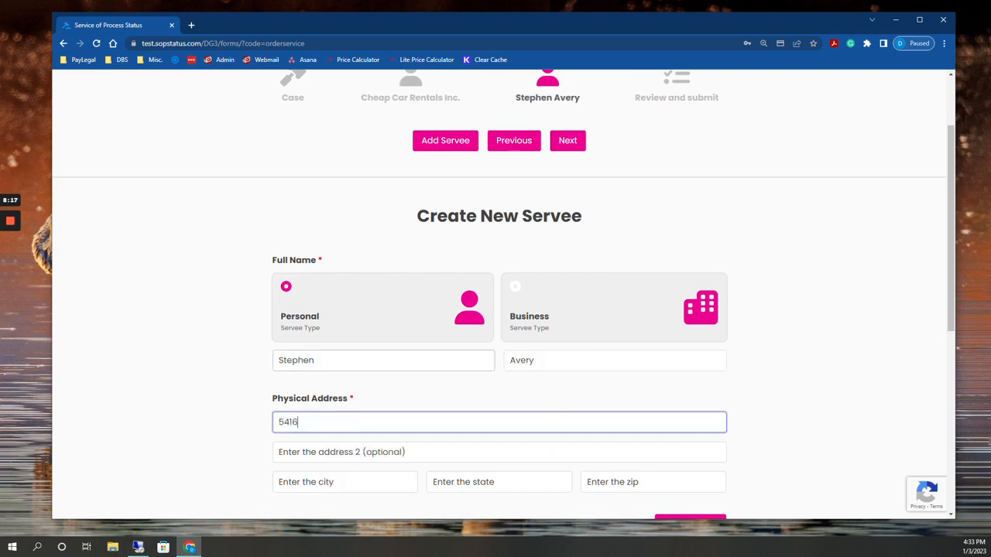
Fill in the individual servee's street address, city, state and ZIP code, leaving the second address line empty
key("Tab")
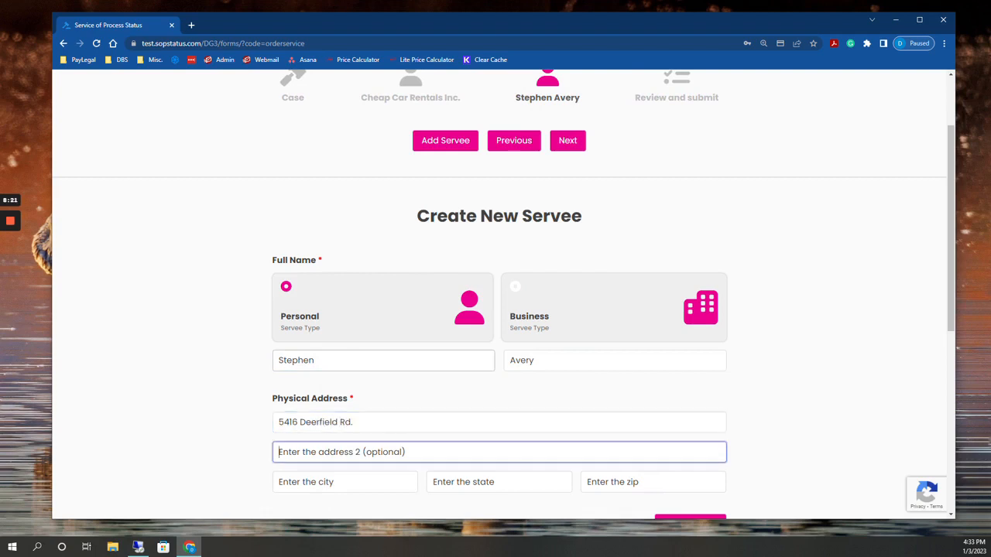
key("Tab")
type("Winter Pa")
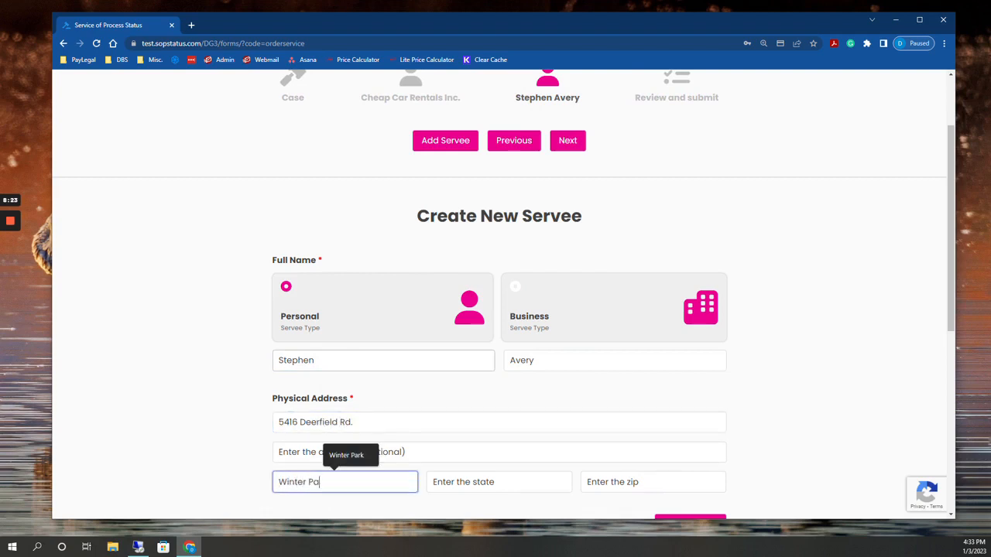
type("rk")
key("Tab")
type("FL")
key("Tab")
type("32")
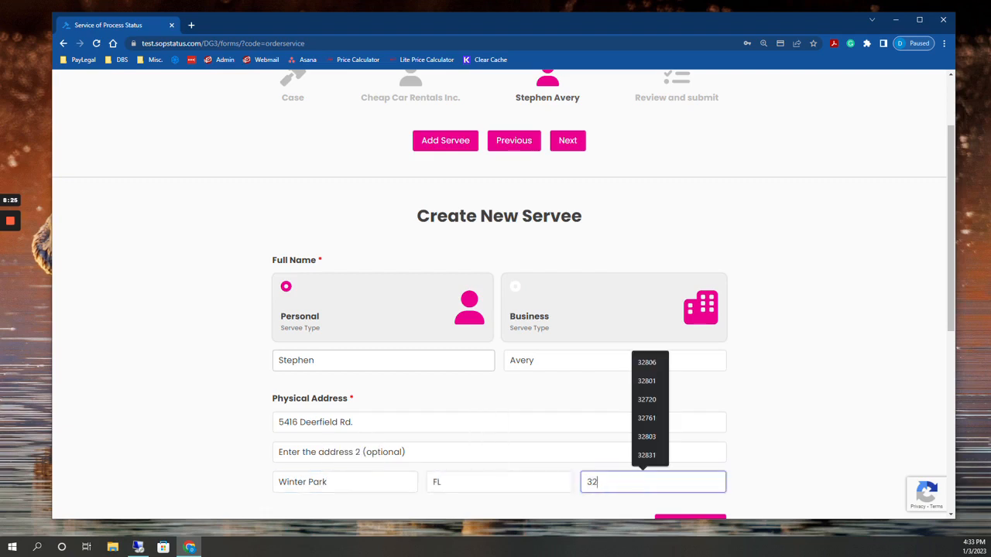
type("792")
Attach the "Summons and Complaint" PDF as the document being served on the individual
scroll(602, 361, "down", 3)
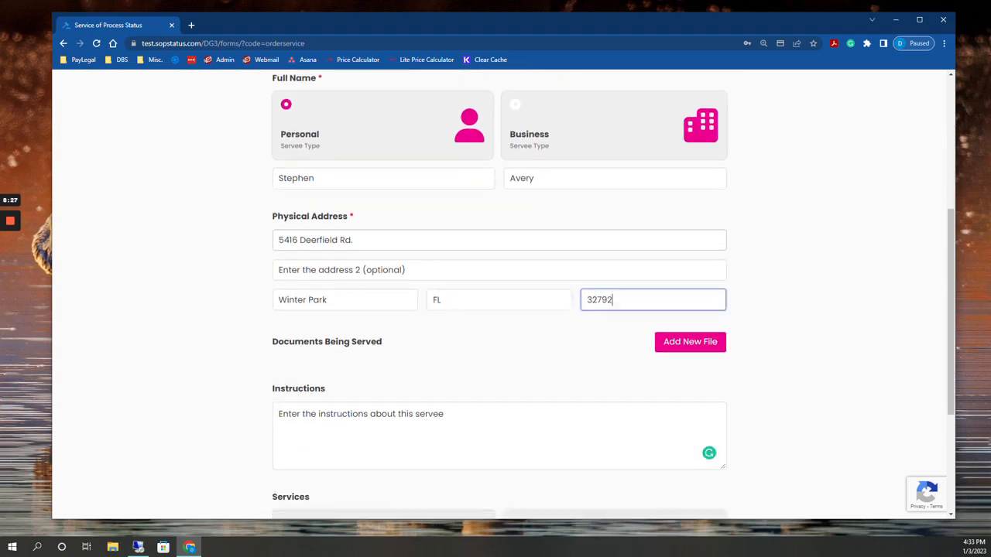
scroll(602, 360, "down", 1)
left_click(682, 267)
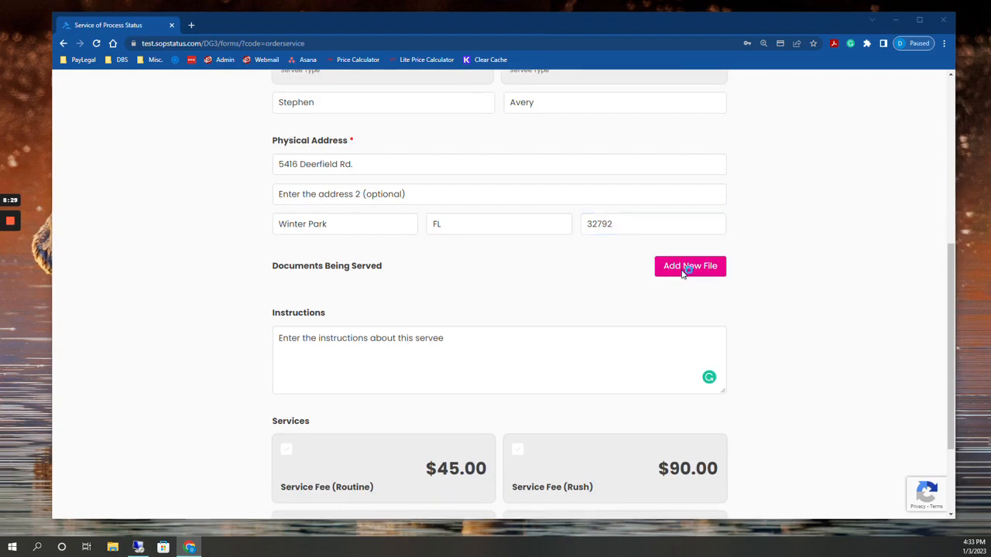
left_click(456, 99)
left_click(467, 276)
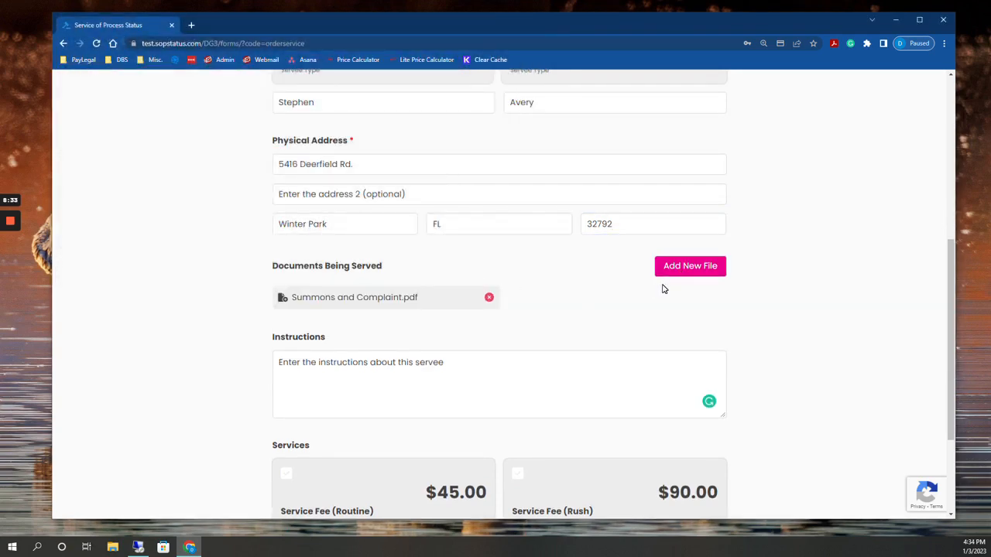
Leave the individual's instructions blank and choose Service Fee (Routine) and Print Fee with a quantity of 20
left_click(366, 370)
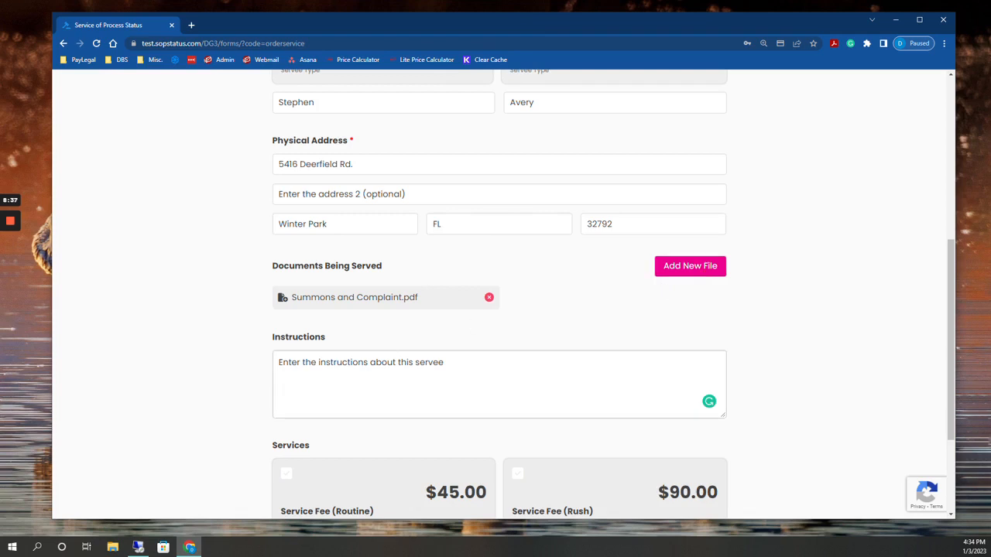
scroll(420, 353, "down", 2)
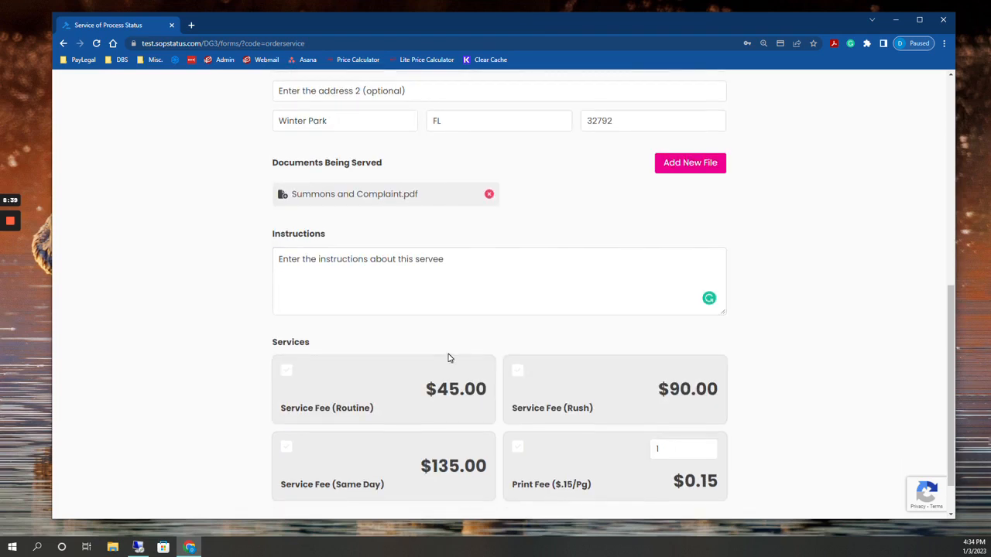
left_click(400, 377)
left_click(626, 462)
type("20")
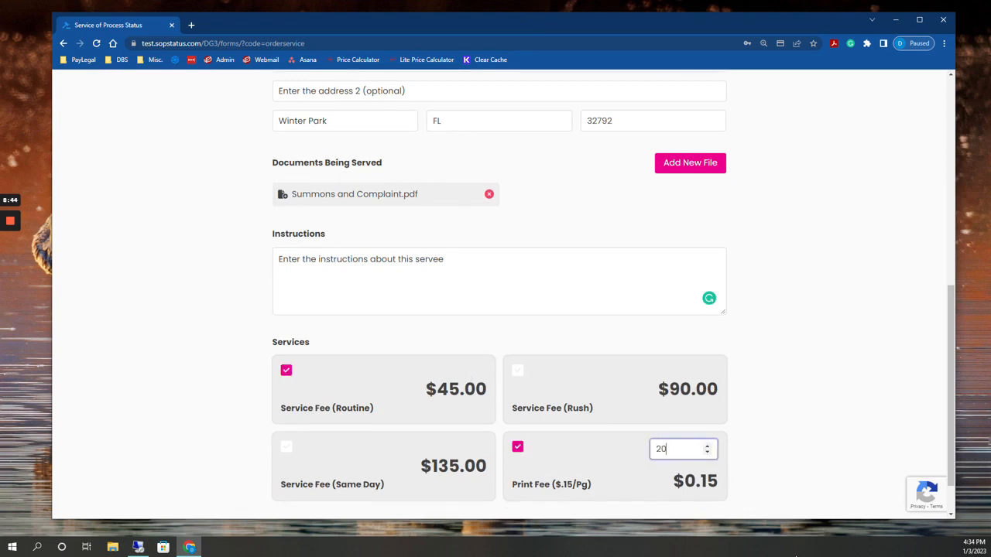
scroll(735, 472, "down", 1)
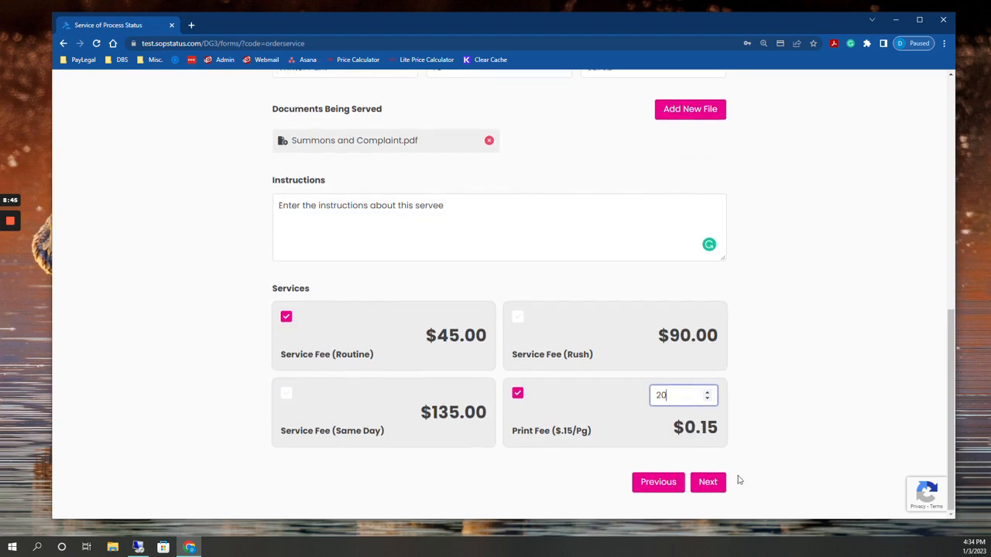
Proceed to the order review and check the case details and both servees' information and services
left_click(708, 482)
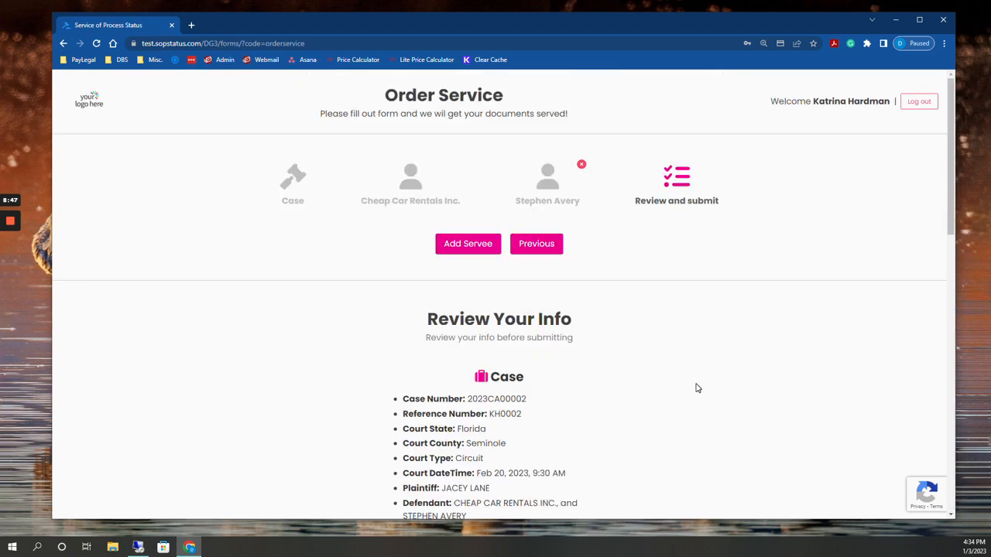
scroll(716, 328, "down", 2)
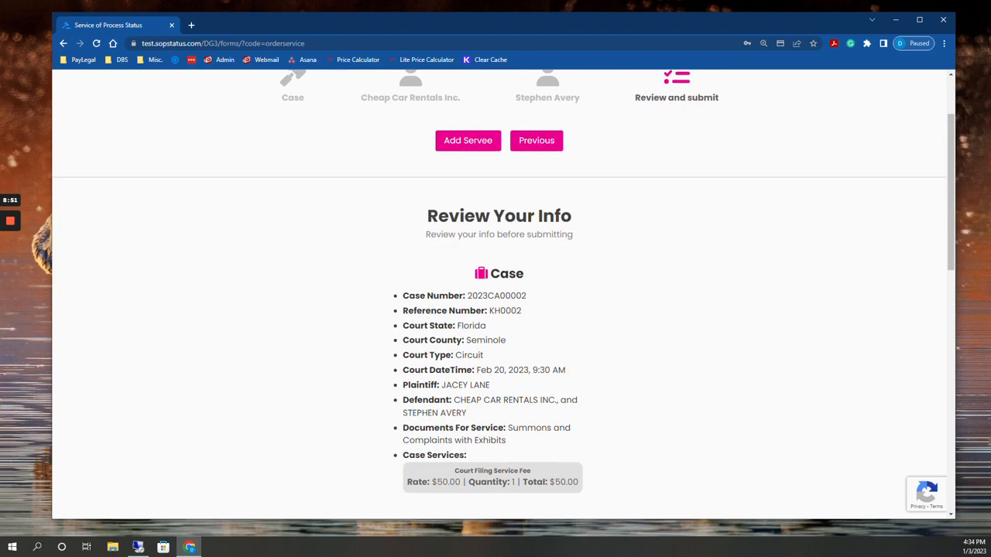
scroll(598, 405, "down", 4)
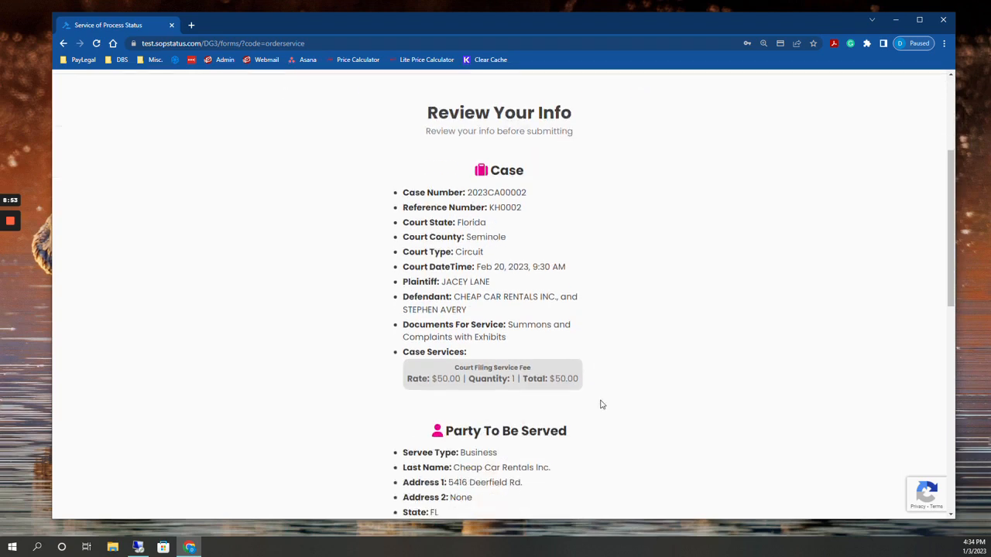
scroll(562, 341, "down", 3)
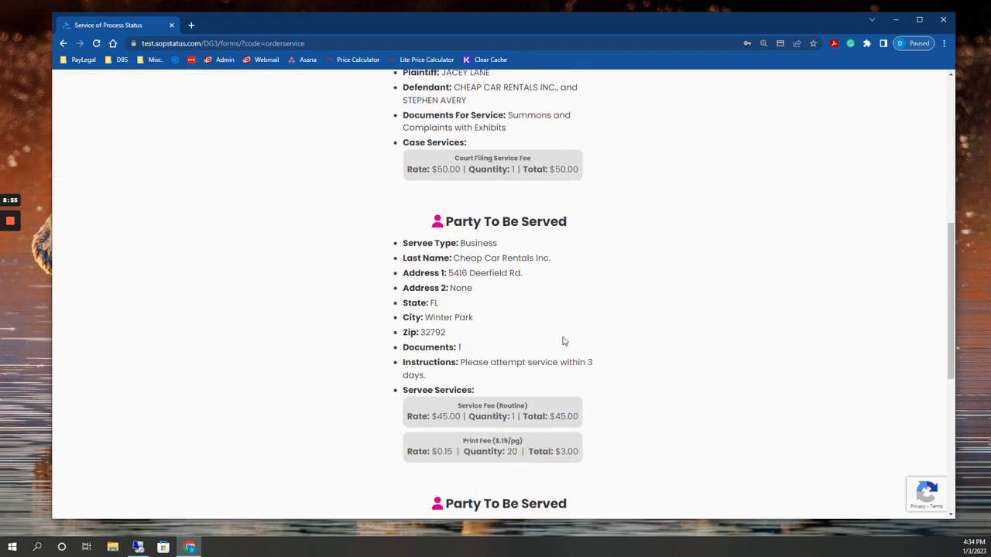
scroll(549, 398, "down", 1)
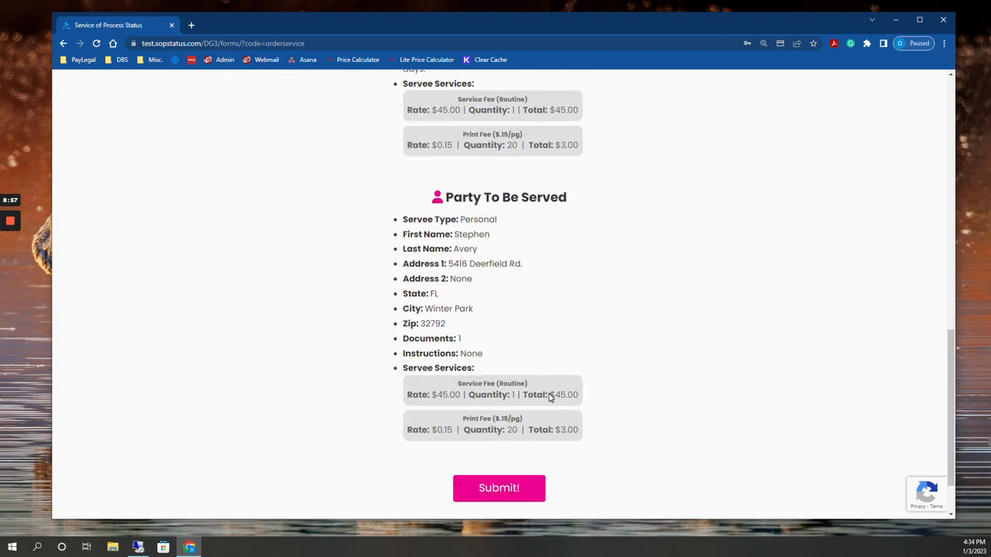
scroll(554, 389, "up", 1)
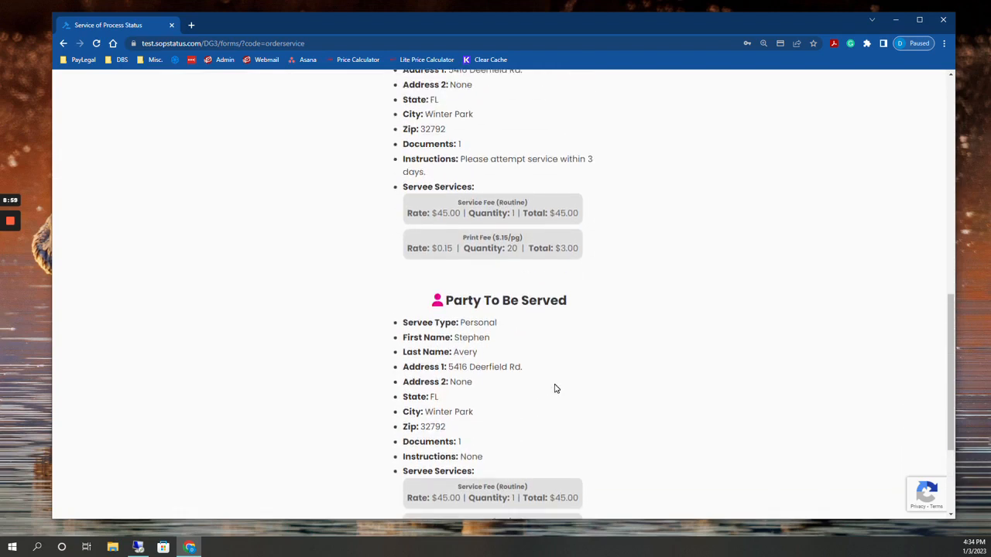
scroll(555, 389, "up", 2)
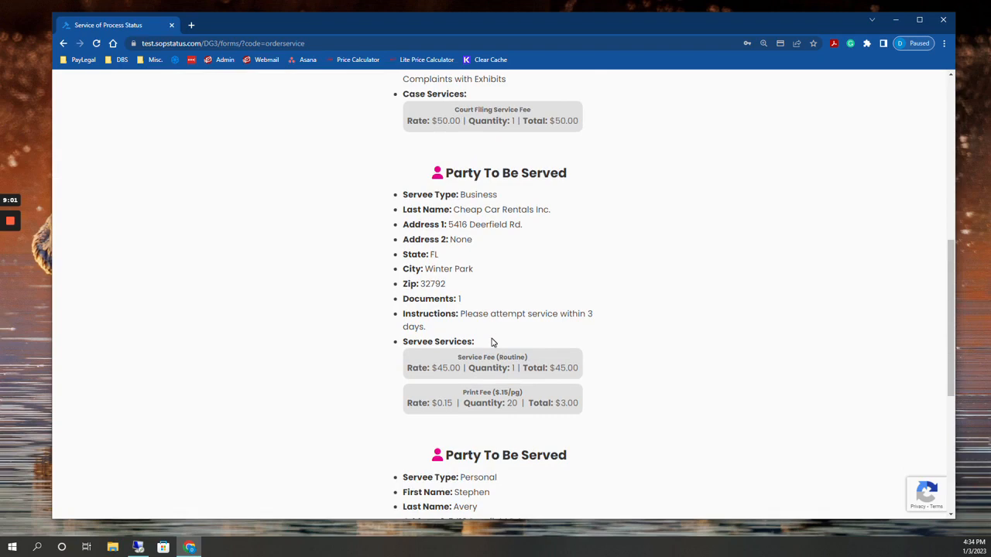
scroll(526, 298, "up", 4)
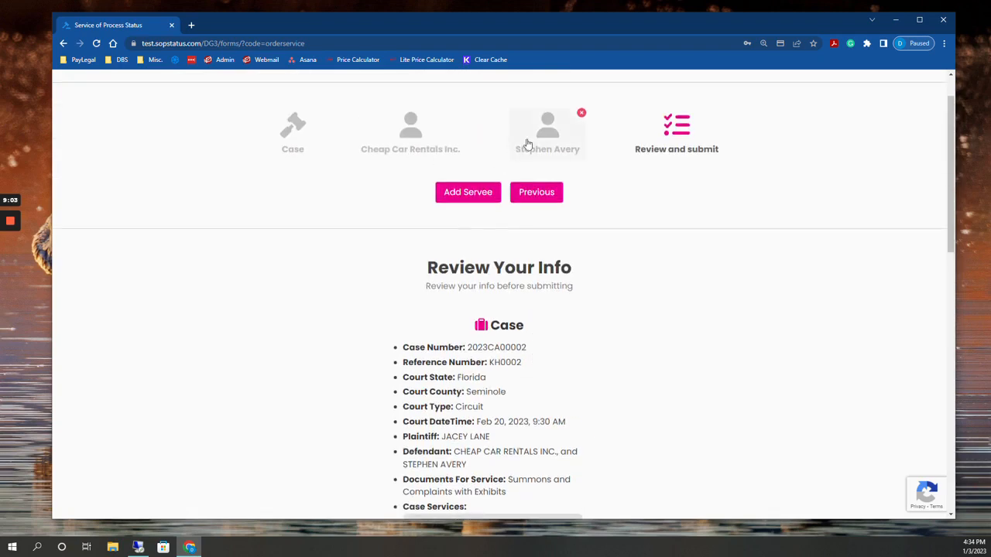
Revisit the individual servee, business servee and case sections of the order, ending on the review page
left_click(549, 138)
left_click(430, 139)
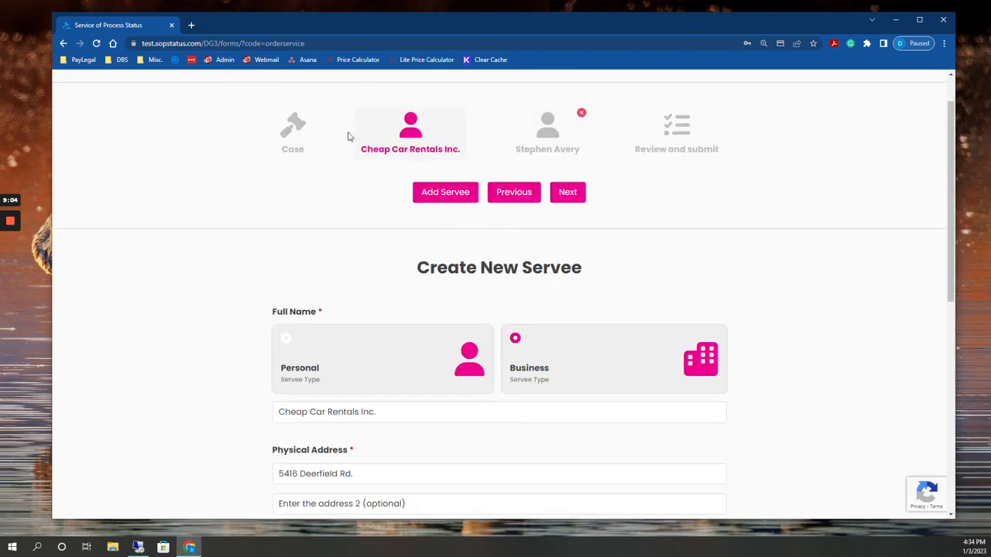
left_click(295, 144)
left_click(406, 130)
left_click(542, 134)
left_click(671, 136)
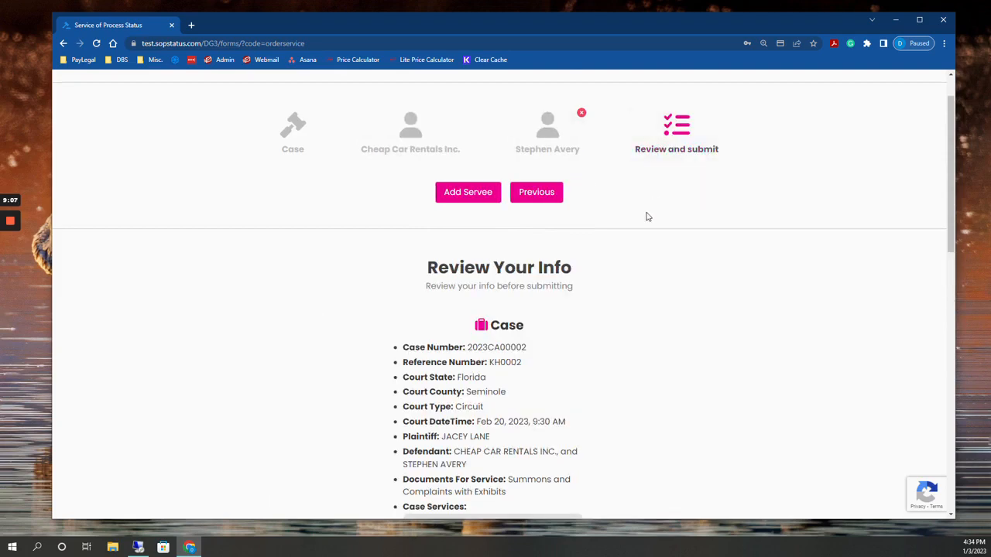
Submit the reviewed order and choose Credit Card as the payment type
scroll(648, 216, "down", 10)
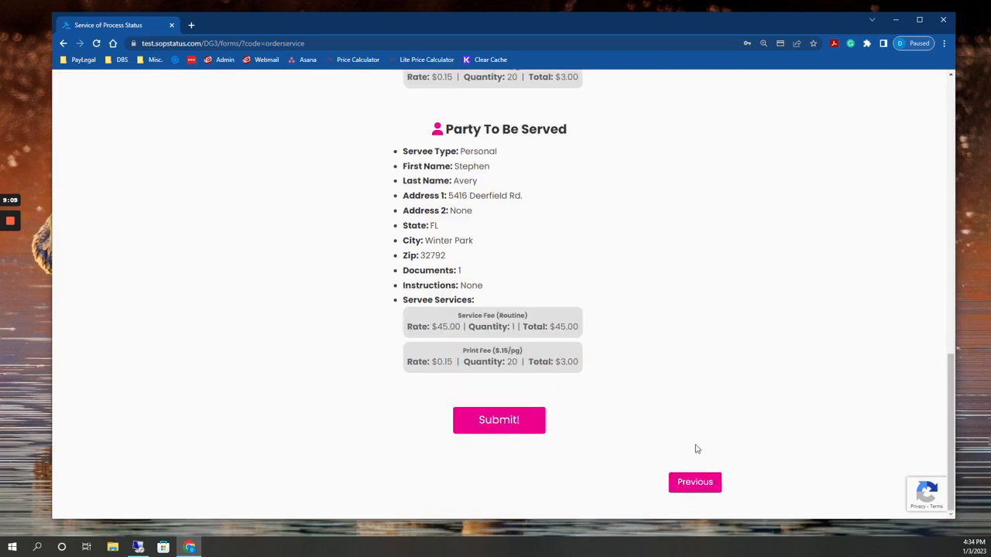
scroll(725, 349, "up", 3)
scroll(725, 348, "up", 5)
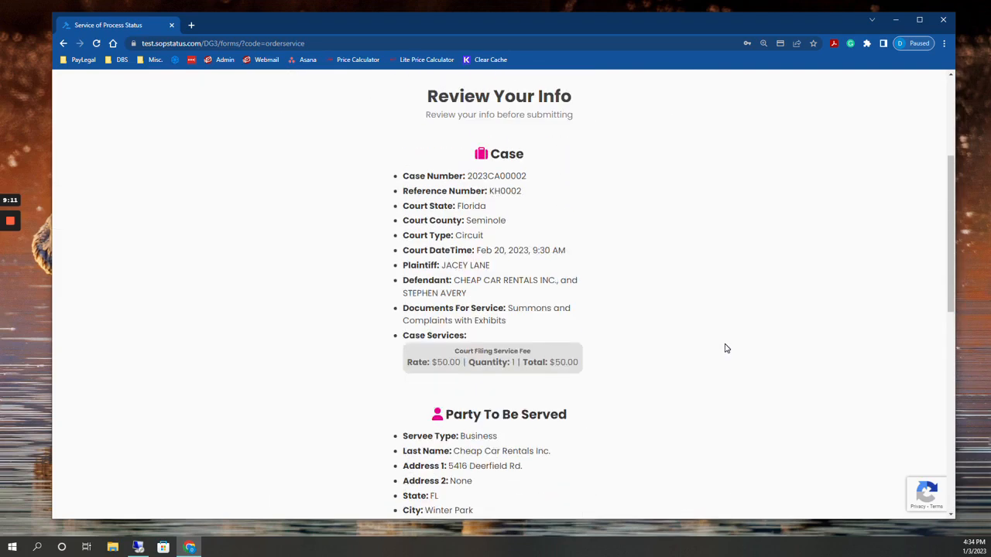
scroll(725, 349, "down", 8)
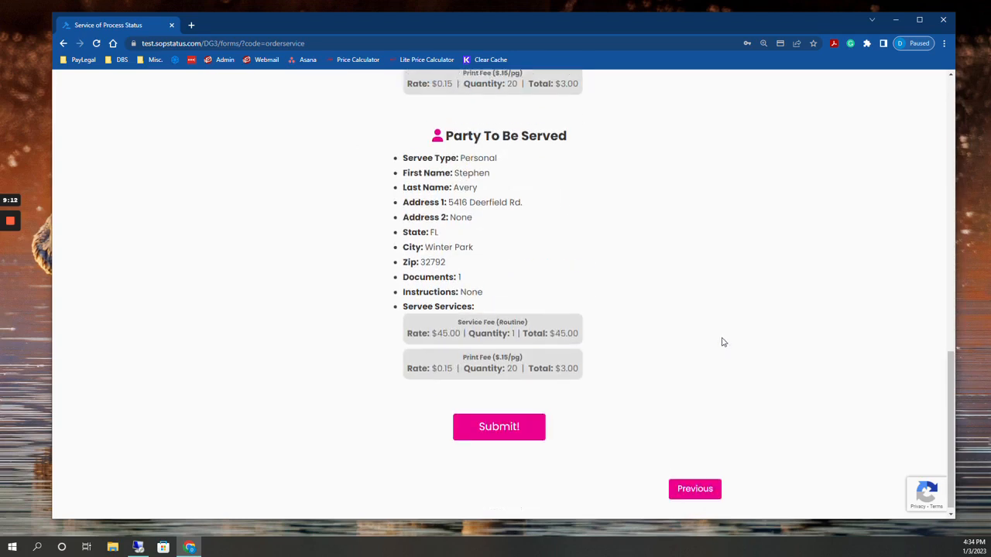
left_click(510, 421)
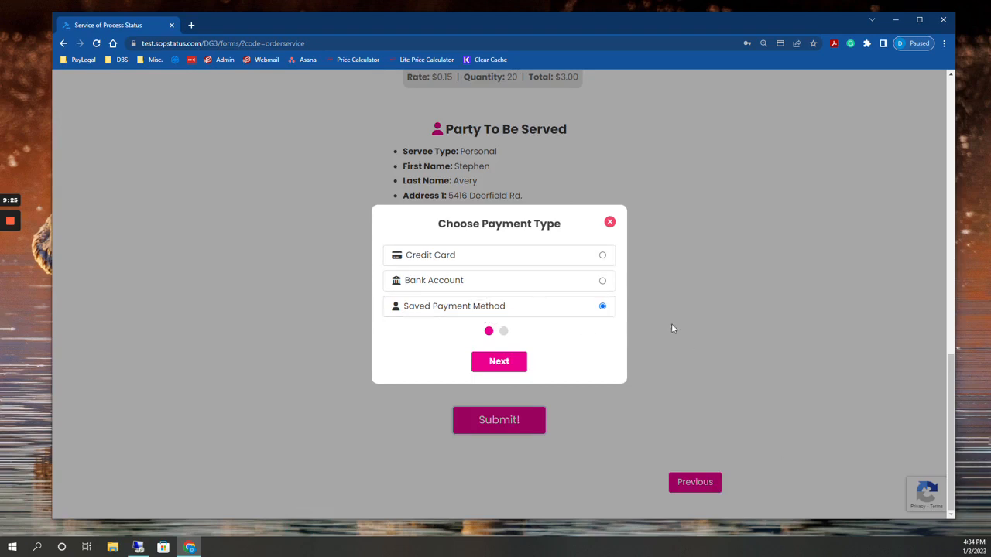
left_click(590, 255)
left_click(499, 362)
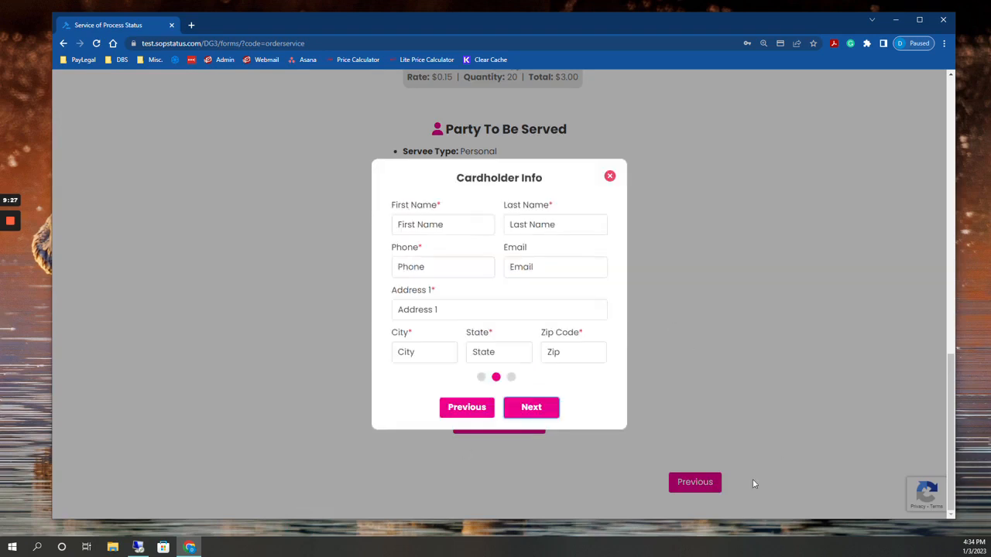
Enter the cardholder's first name, last name and phone number, leaving the email blank
left_click(442, 224)
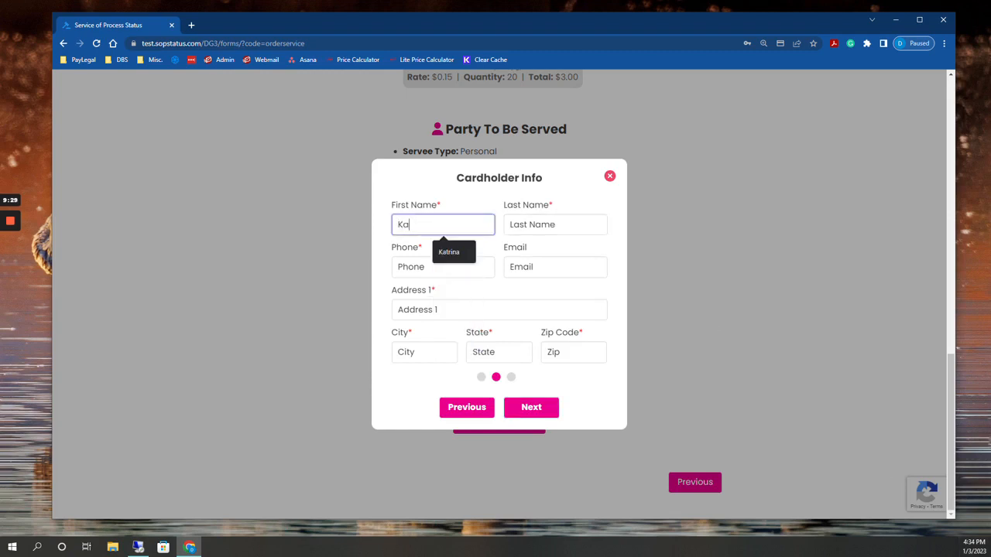
key("Tab")
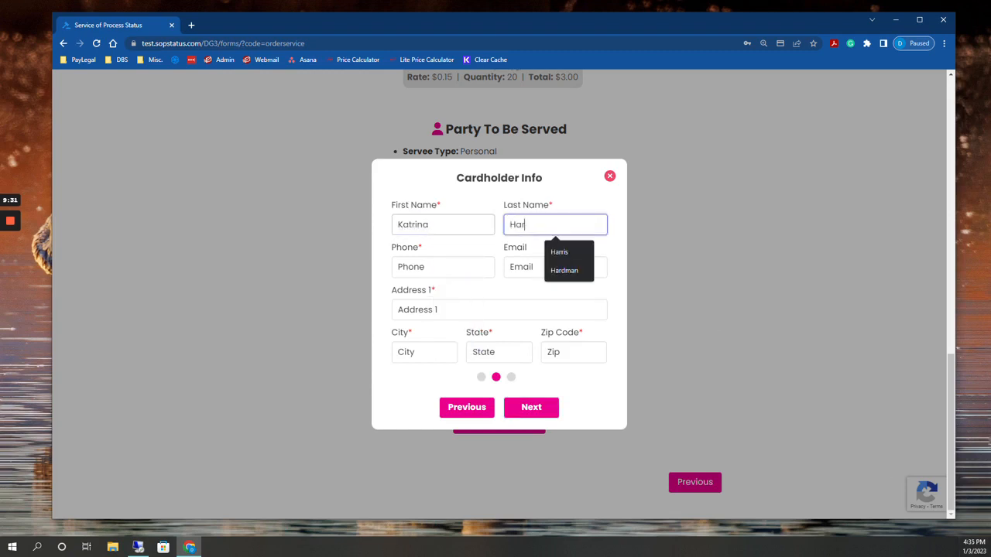
key("Tab")
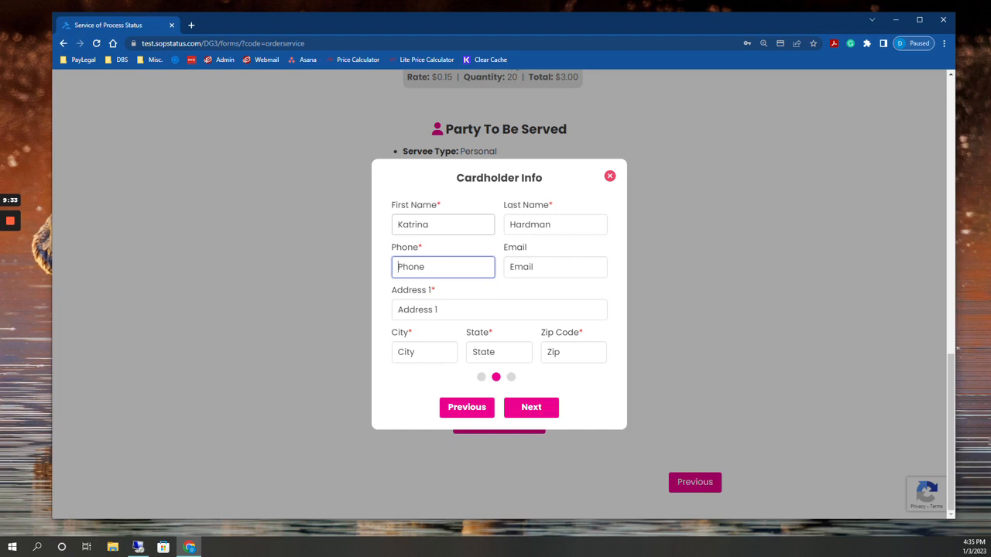
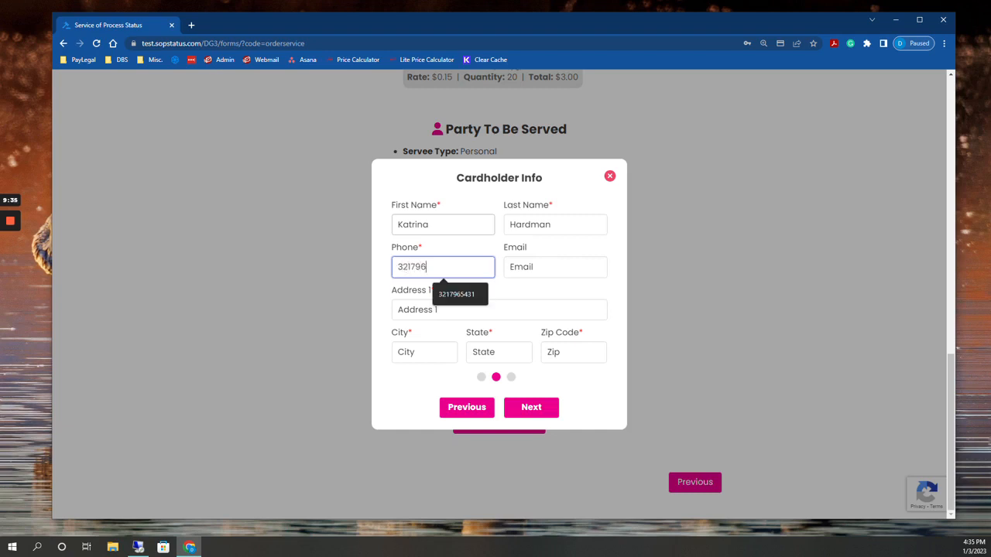
key("Tab")
key("Tab")
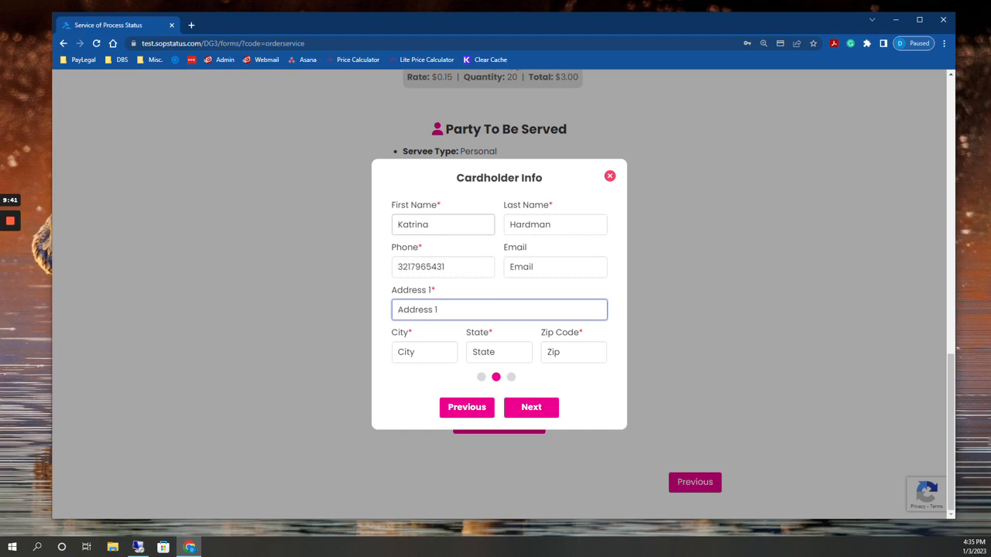
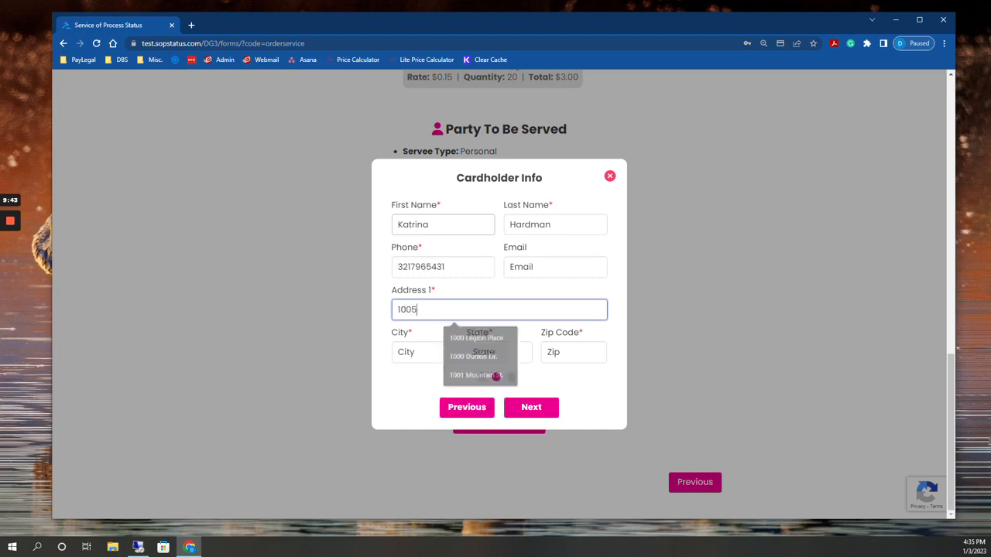
Fill in the cardholder's street address, city, state and ZIP code, and continue to the card details
key("Tab")
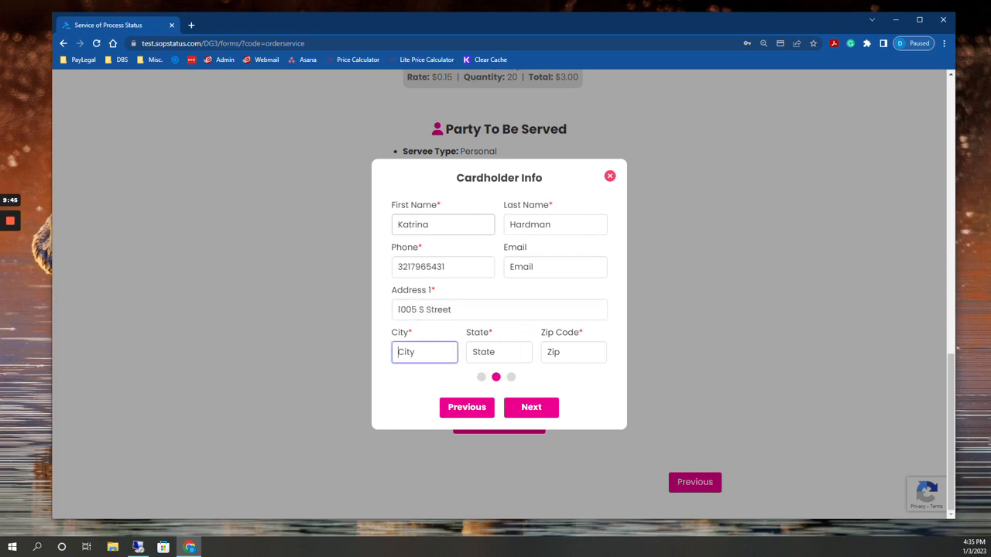
type("Orlando")
key("Tab")
type("FL")
key("Tab")
type("32801")
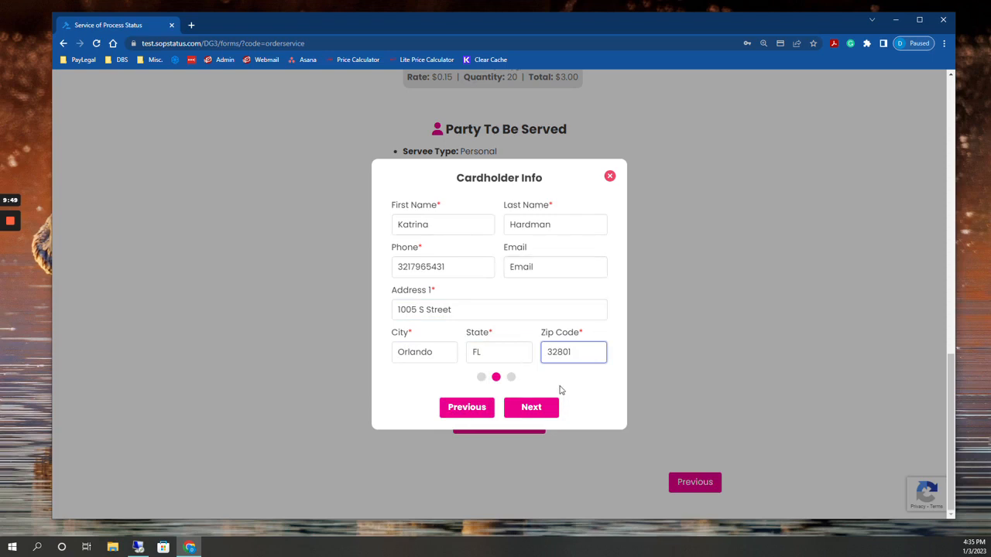
left_click(548, 406)
Give the card the nickname "Successful Card" and enter the card number
left_click(453, 268)
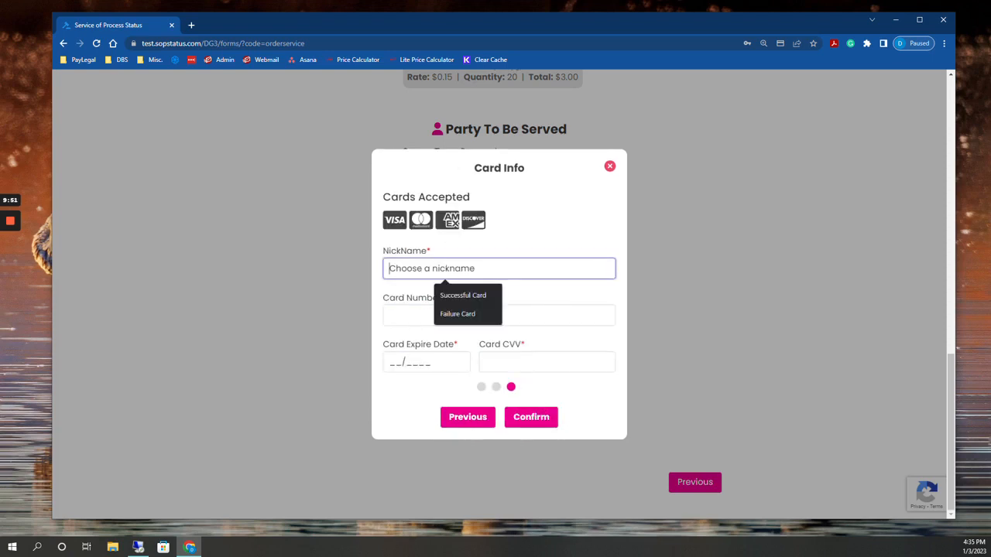
left_click(461, 296)
key("Tab")
type("5")
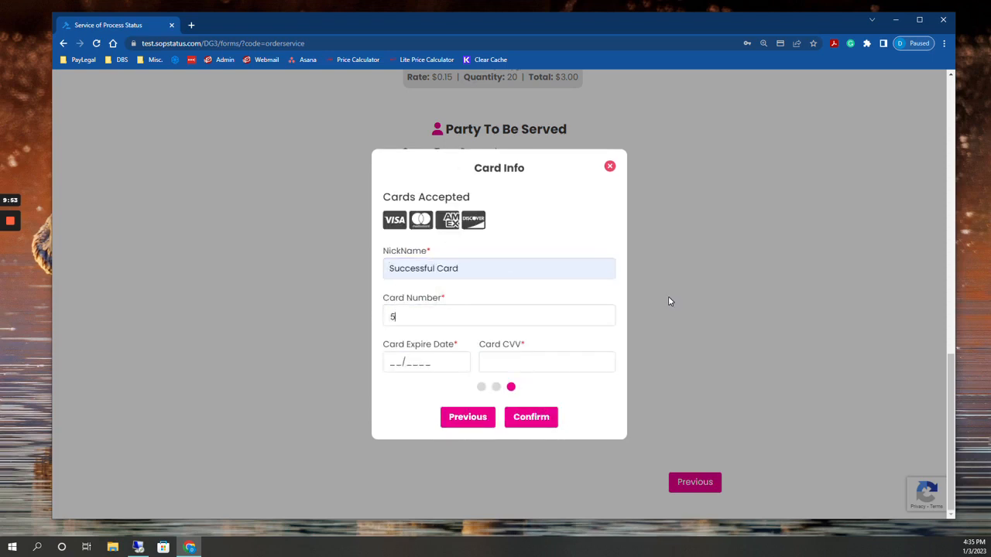
type("555 5555 5555 44")
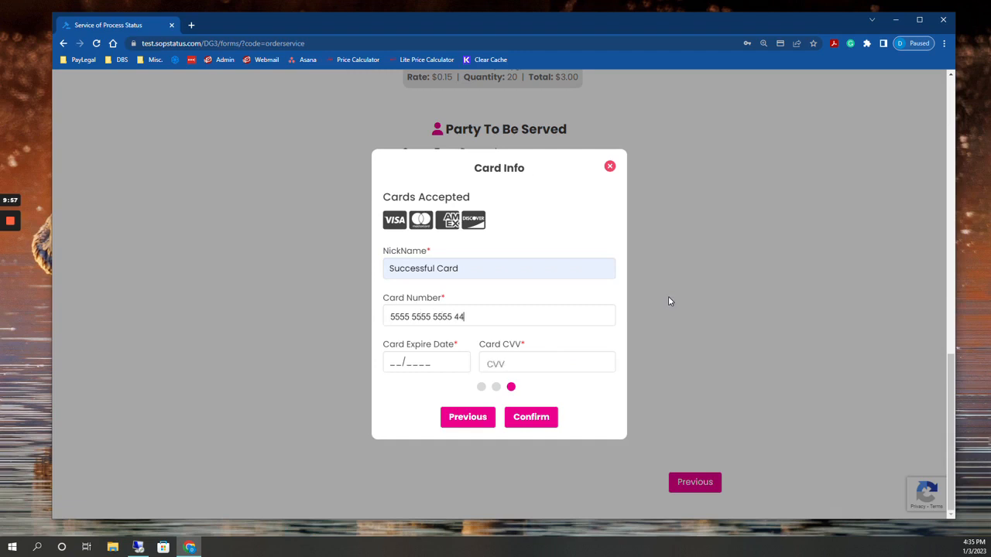
type("44")
Enter the card's expiration date and CVV, and confirm the card details
key("Tab")
type("022024")
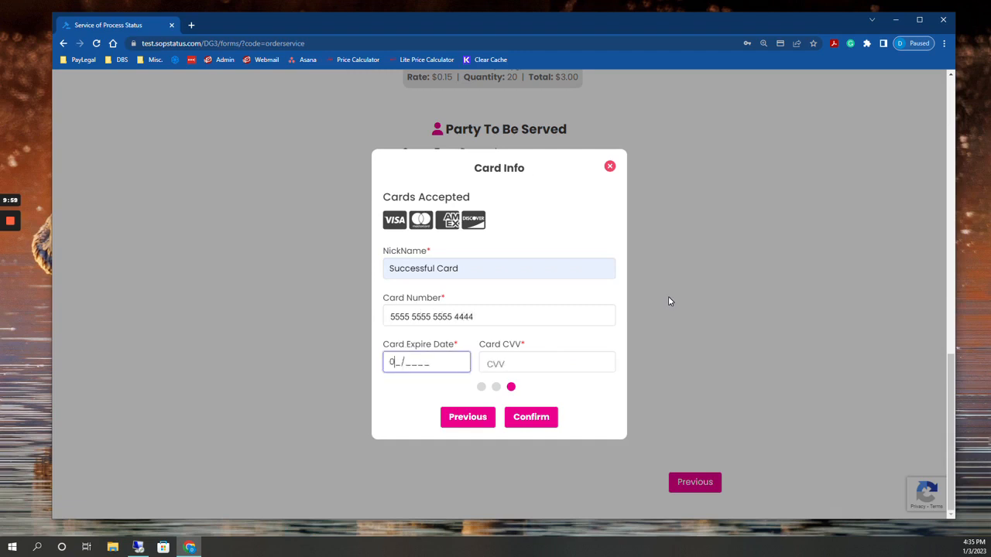
key("Tab")
type("455")
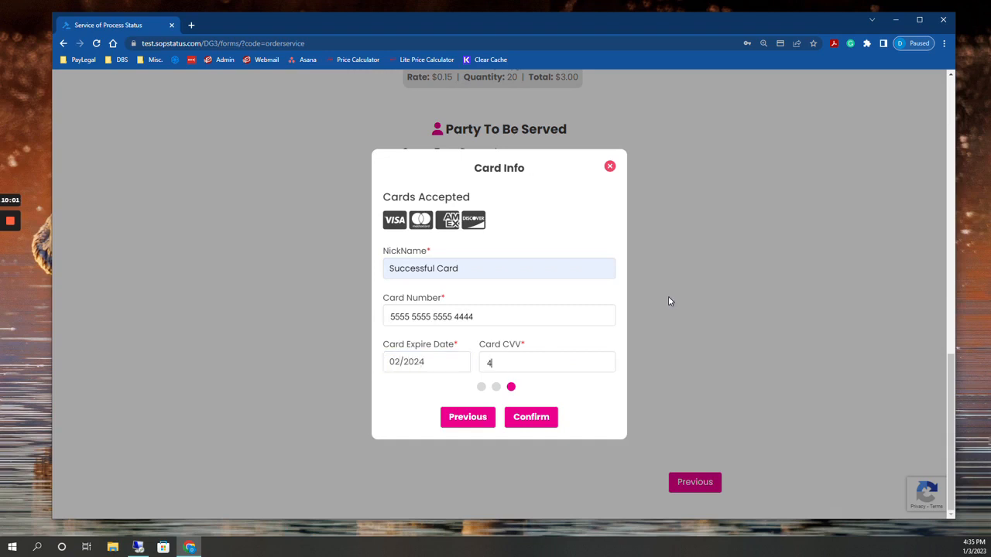
left_click(536, 418)
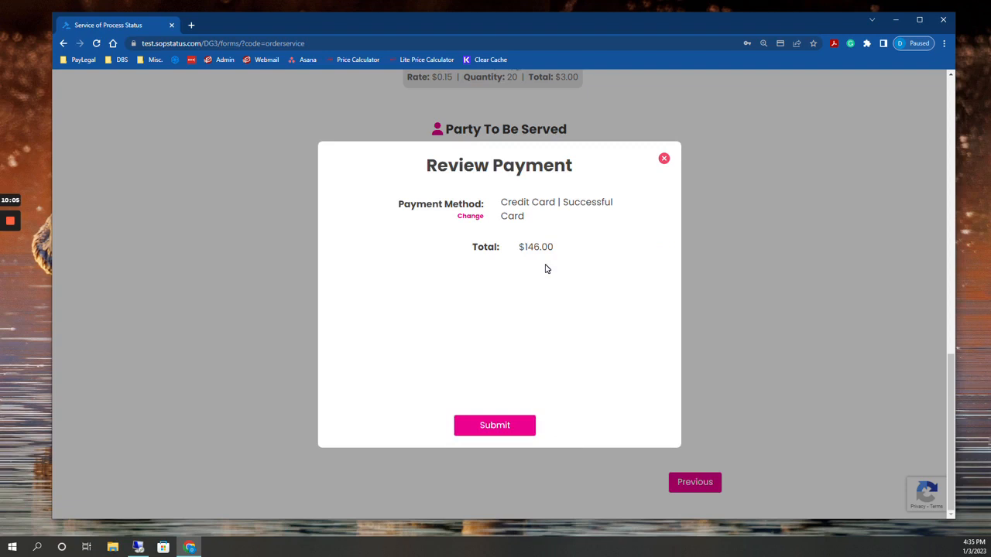
Submit the credit card payment for the order and close the success message without starting another request
left_click(501, 428)
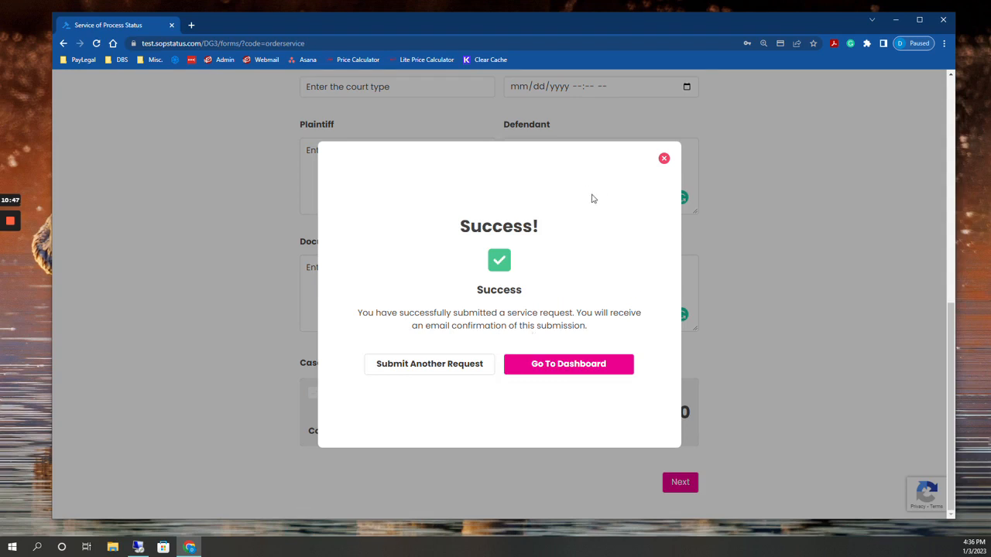
left_click(664, 159)
scroll(754, 268, "up", 8)
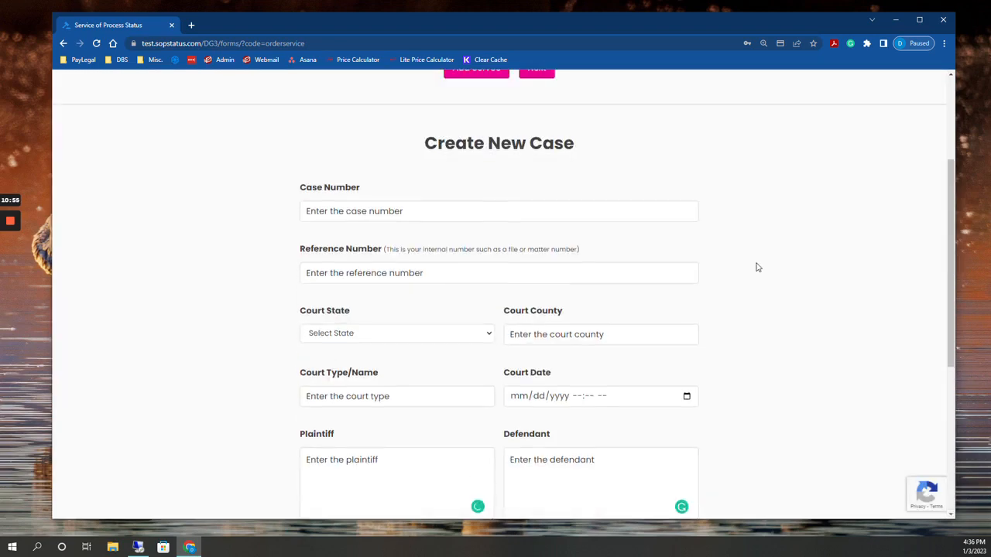